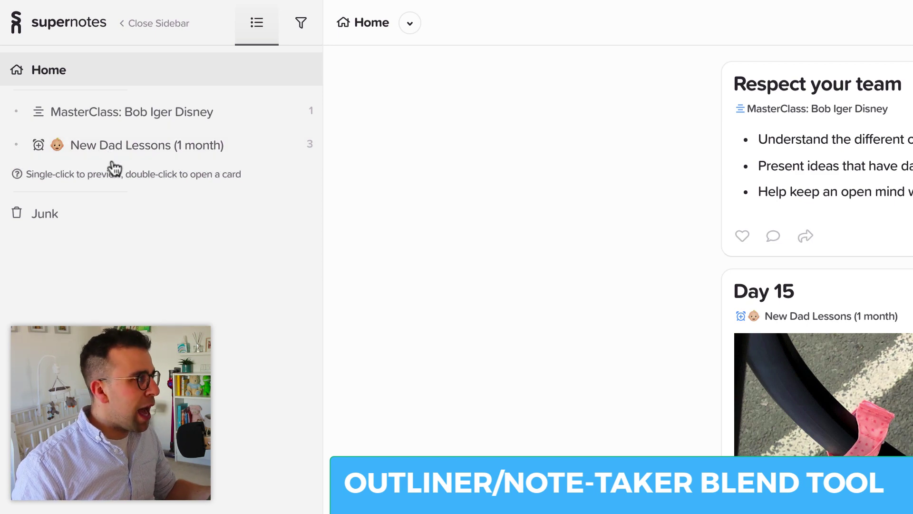
# Step: Preview the 'MasterClass: Bob Iger Disney' card from the Home sidebar
pyautogui.click(193, 124)
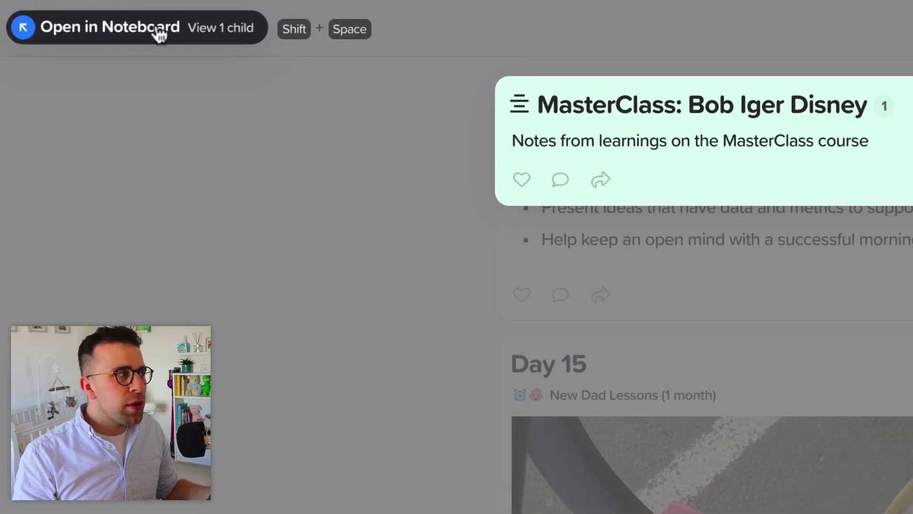
# Step: Open 'MasterClass: Bob Iger Disney' as its own noteboard, then return to Home
pyautogui.click(159, 35)
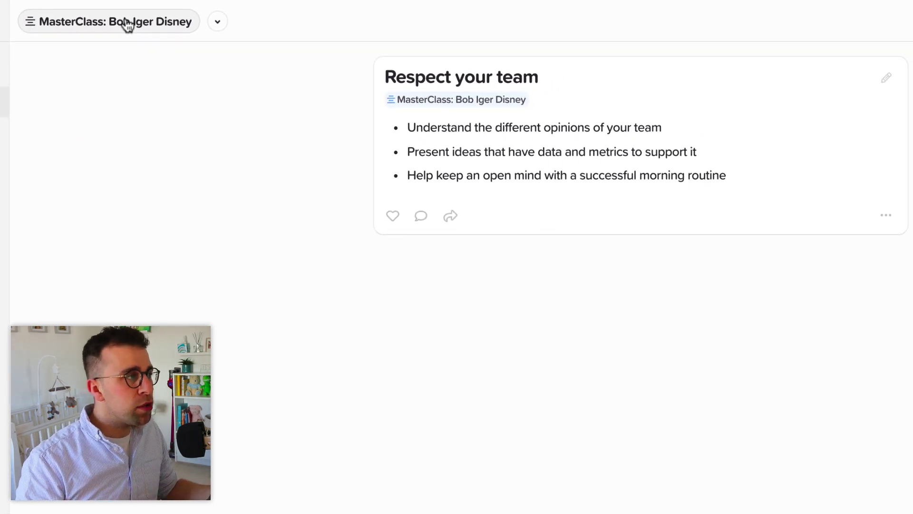
pyautogui.click(127, 24)
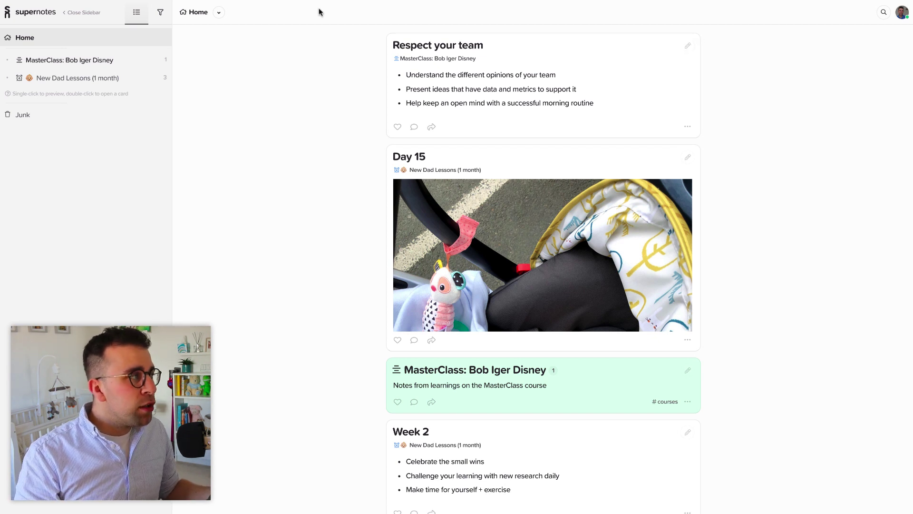
pyautogui.click(83, 14)
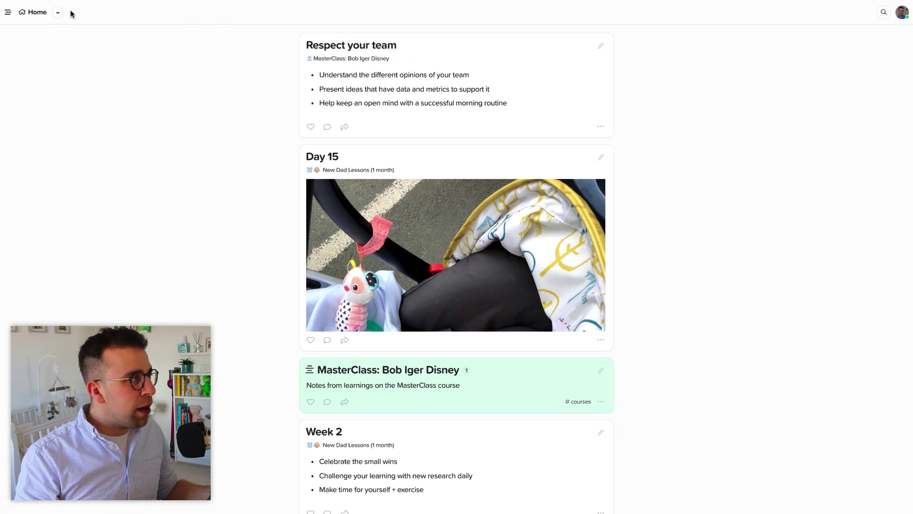
pyautogui.click(3, 13)
pyautogui.click(161, 13)
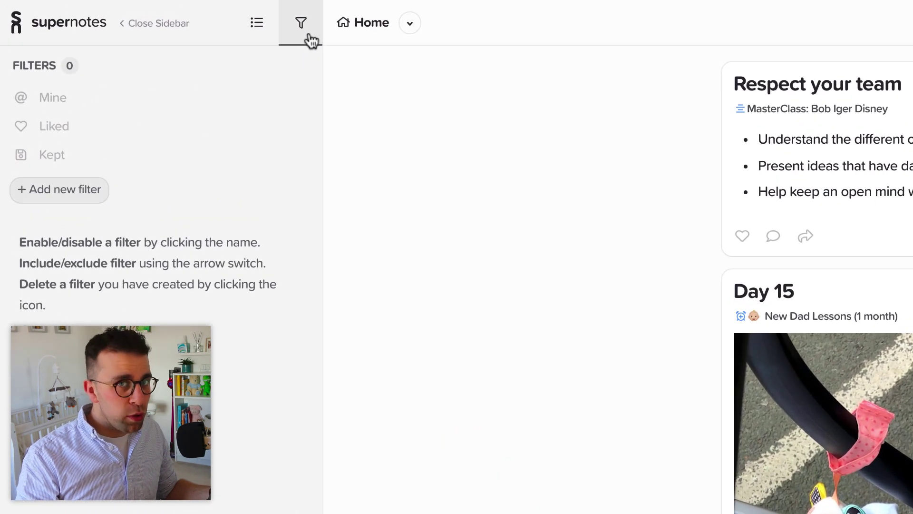
pyautogui.click(253, 28)
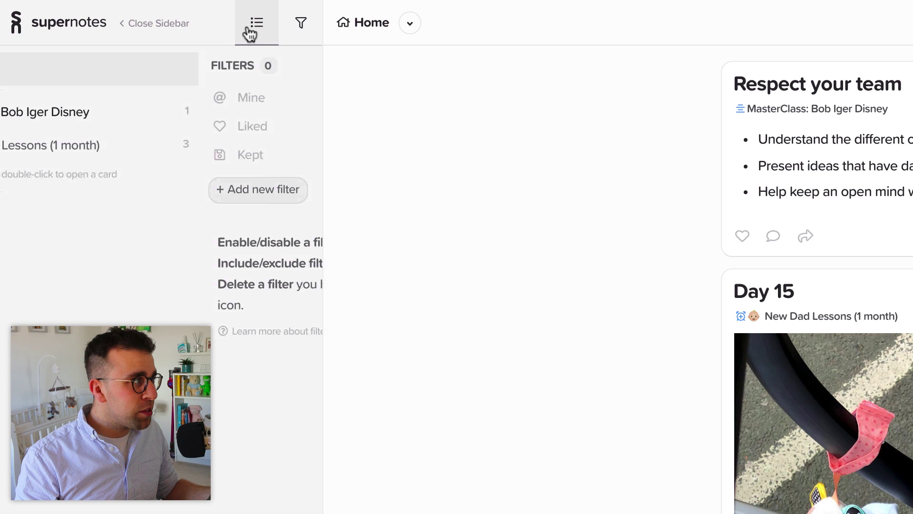
pyautogui.click(409, 24)
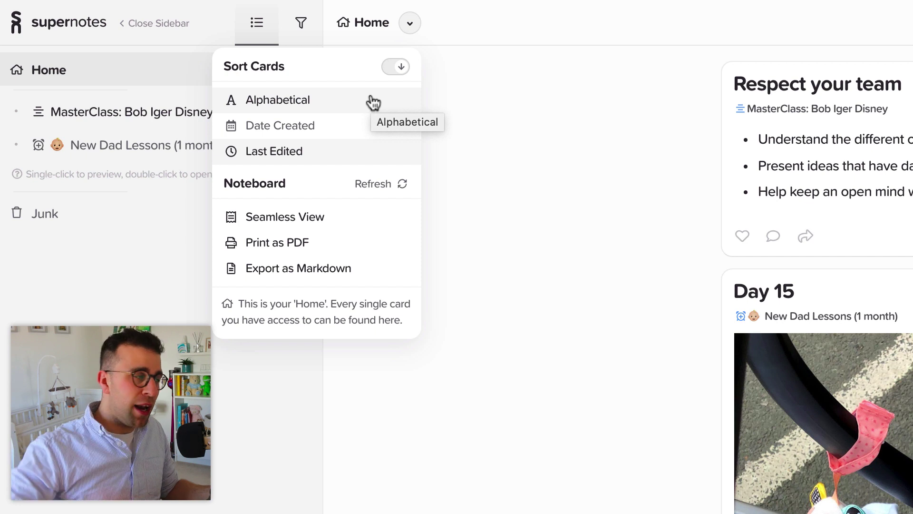
pyautogui.click(300, 229)
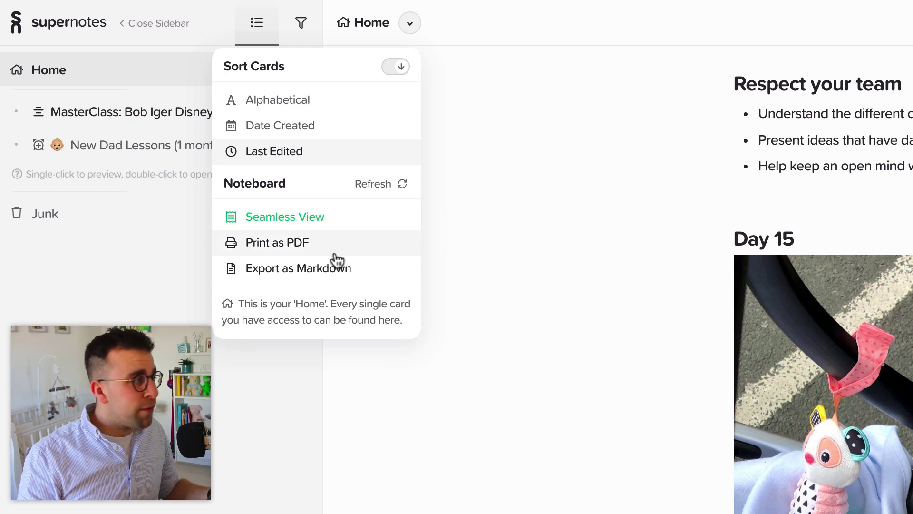
pyautogui.click(336, 220)
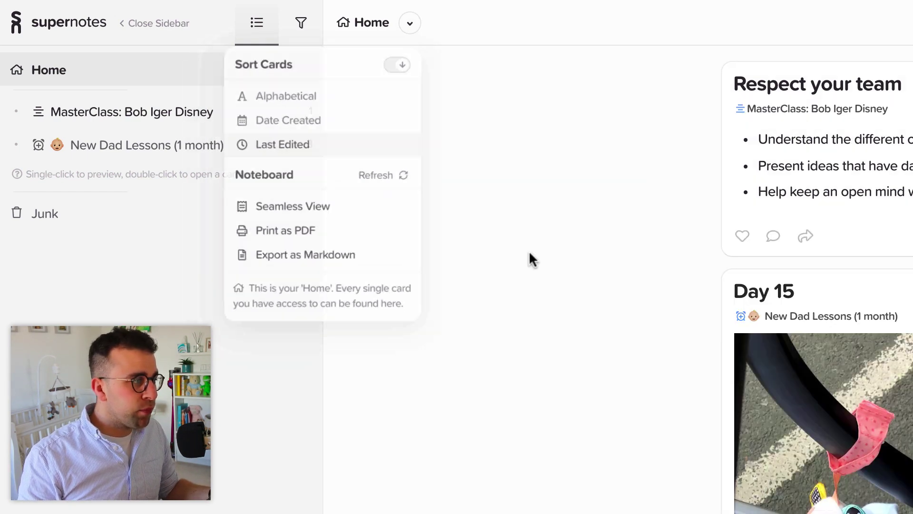
pyautogui.scroll(-6, 575, 403)
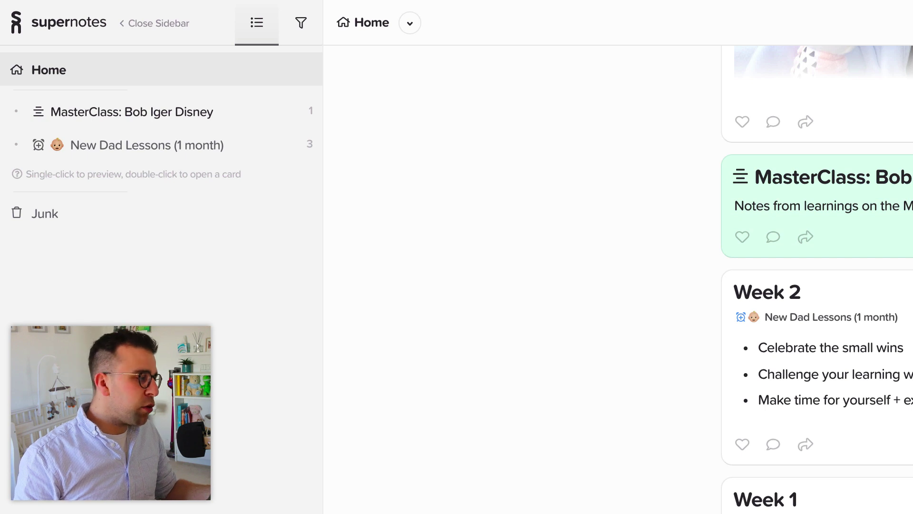
pyautogui.scroll(-5, 809, 286)
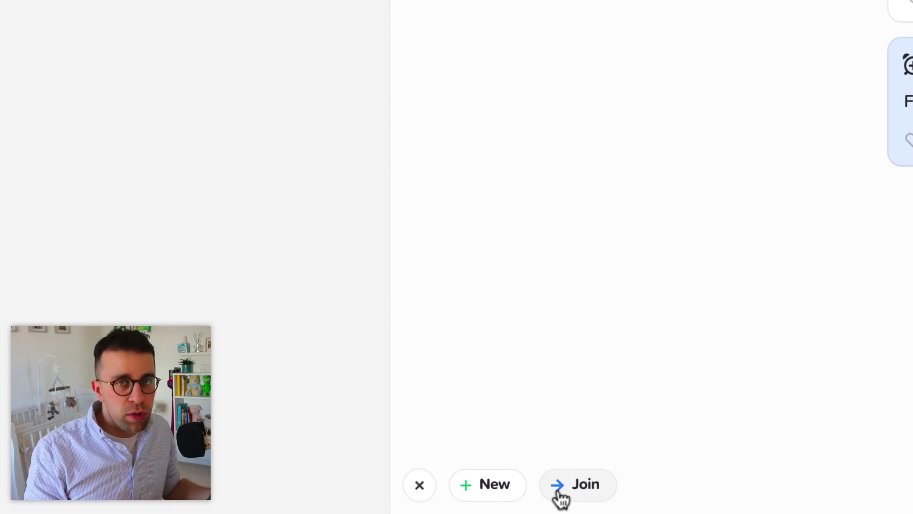
pyautogui.click(562, 495)
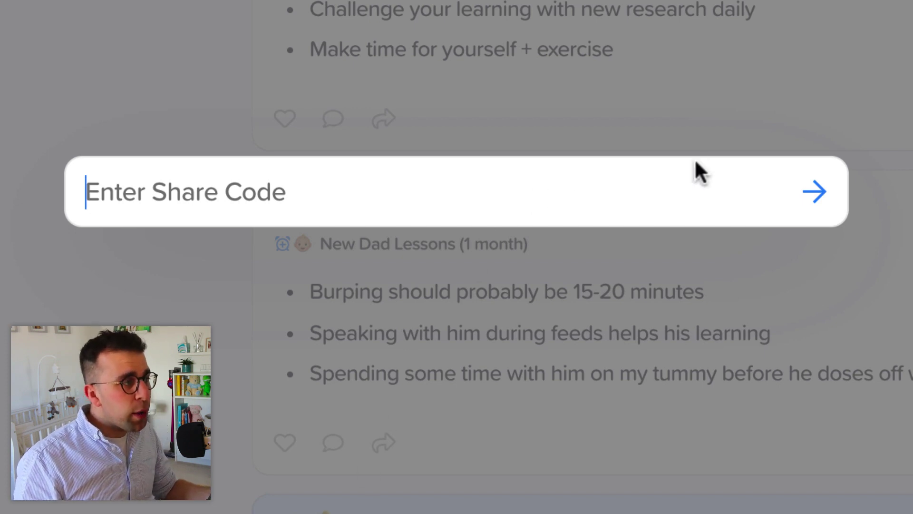
pyautogui.click(724, 126)
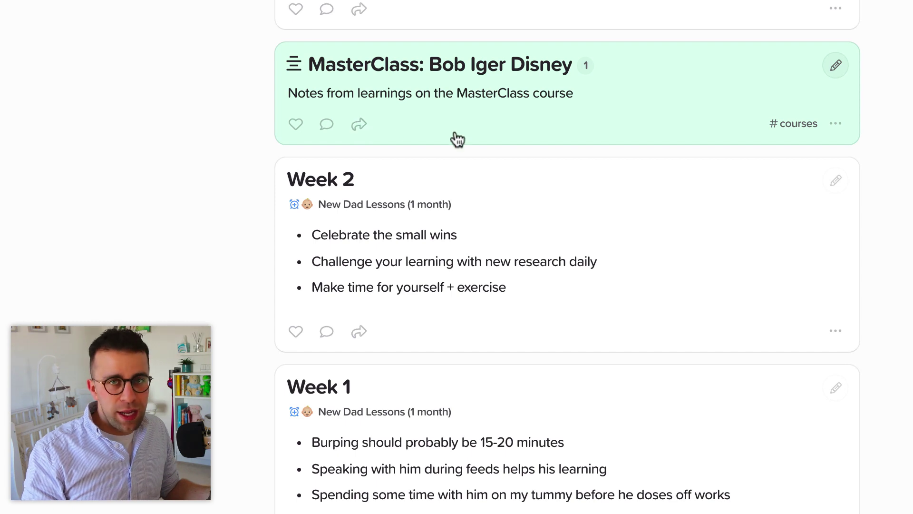
pyautogui.scroll(10, 457, 138)
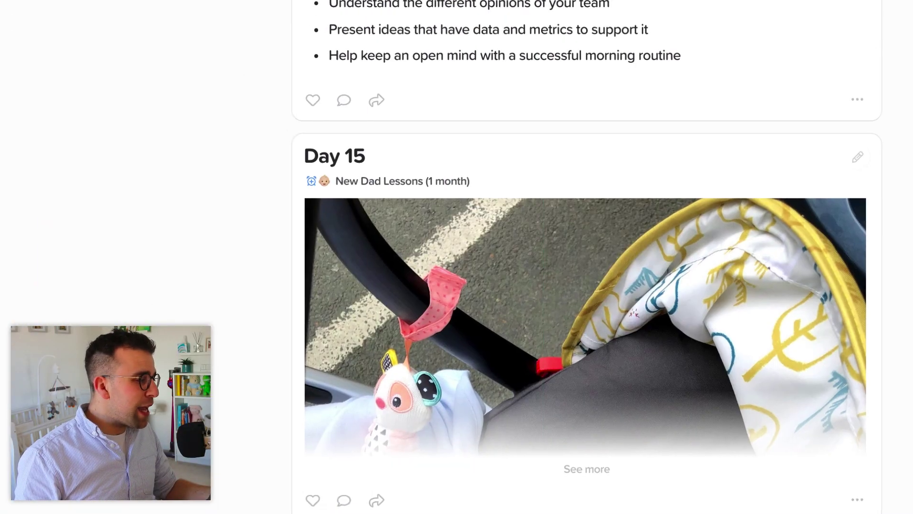
# Step: Create a new card at the top of Home titled 'Week 3'
pyautogui.scroll(3, 332, 485)
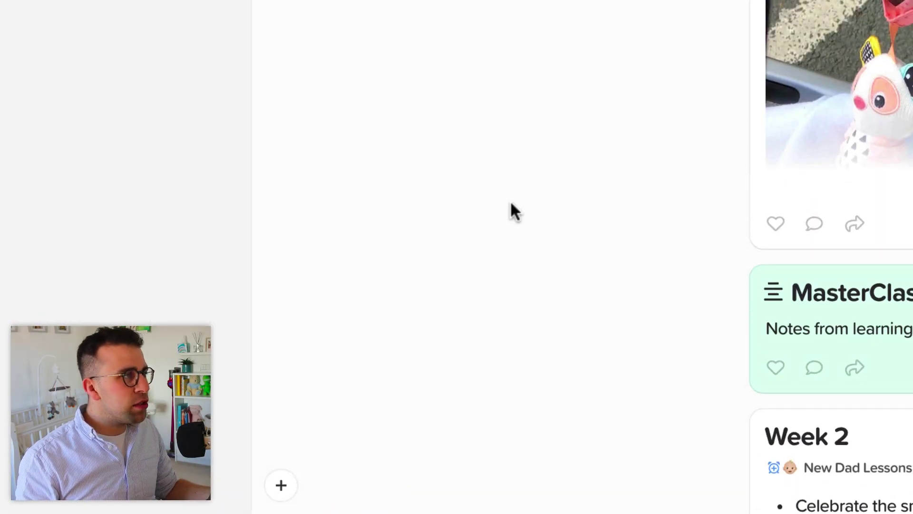
pyautogui.scroll(3, 512, 209)
pyautogui.press('c')
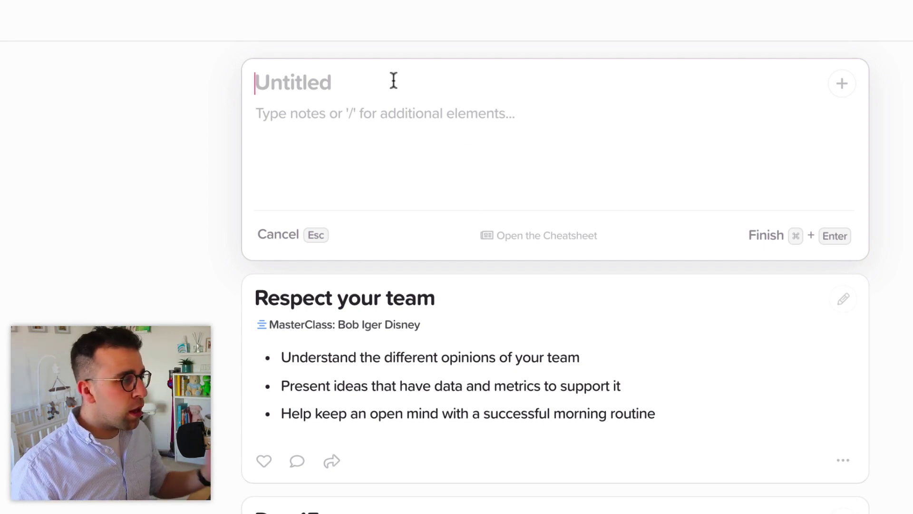
pyautogui.write('Week 3')
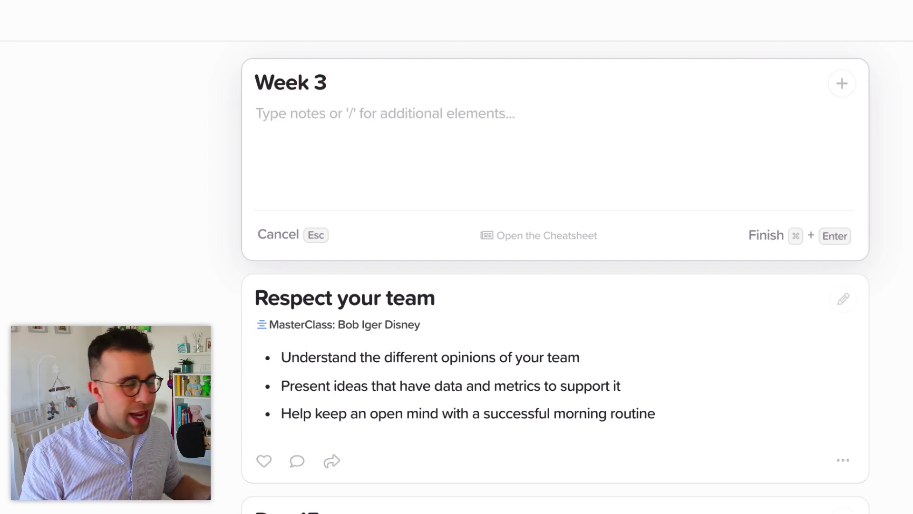
pyautogui.scroll(-15, 459, 316)
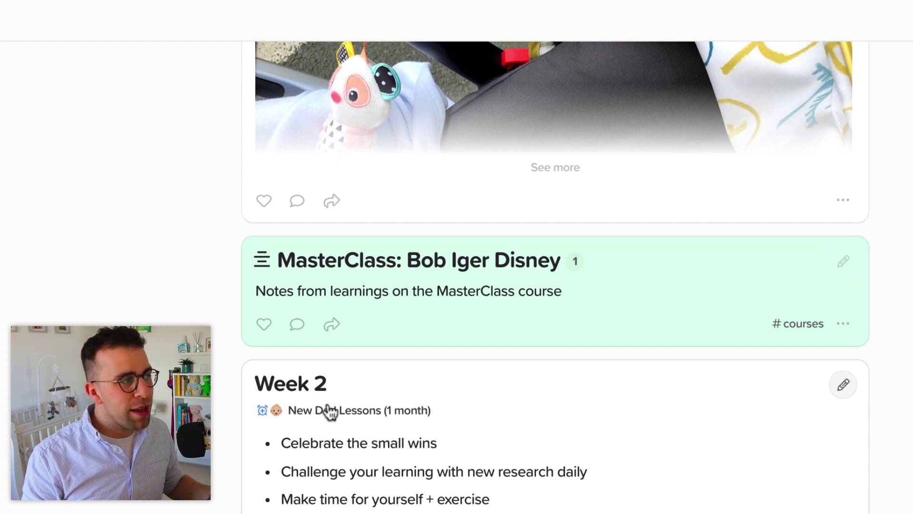
pyautogui.click(424, 338)
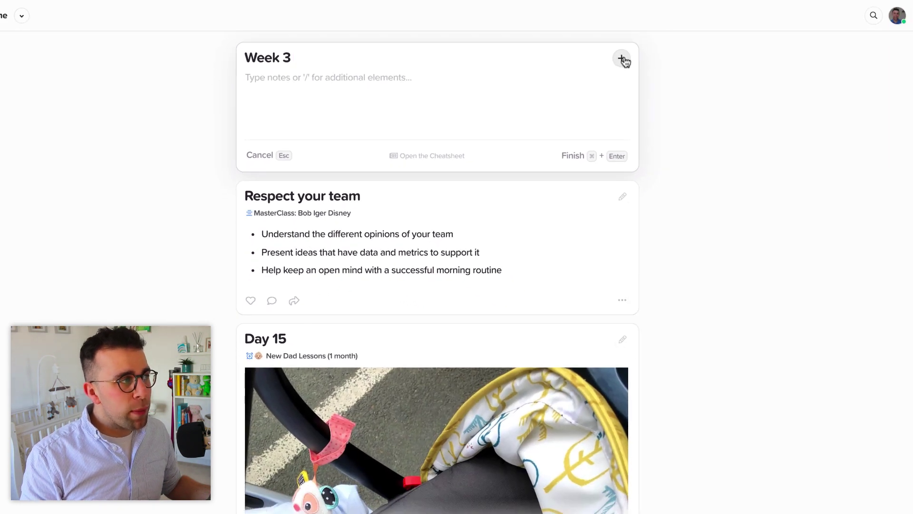
# Step: Tag the Week 3 card with the public 'lessons' tag only
pyautogui.click(622, 59)
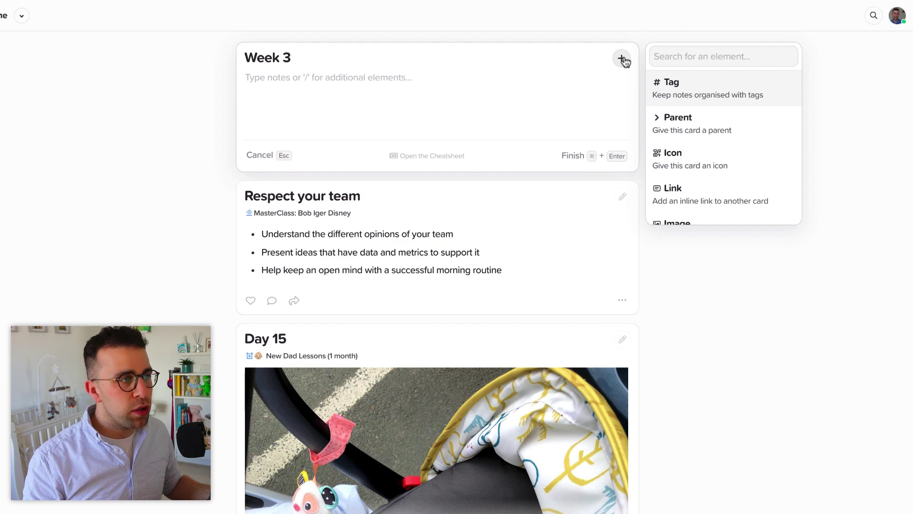
pyautogui.click(750, 101)
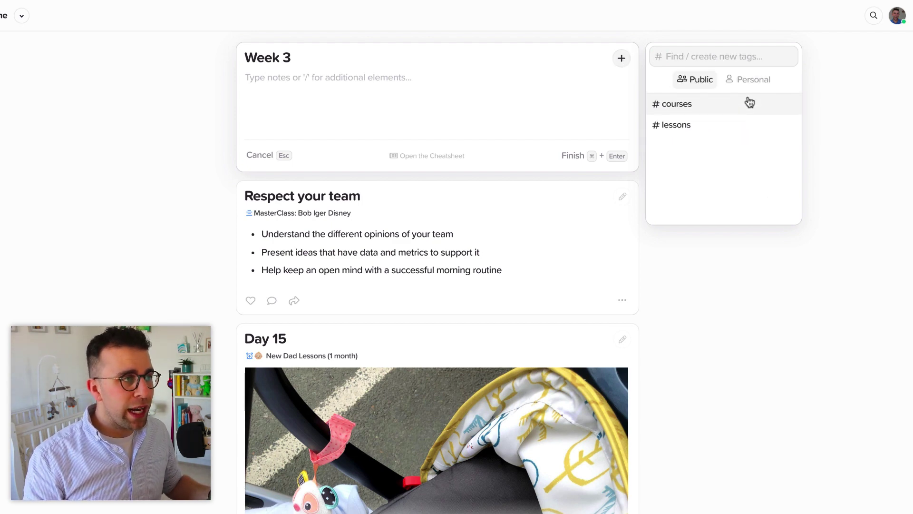
pyautogui.click(730, 123)
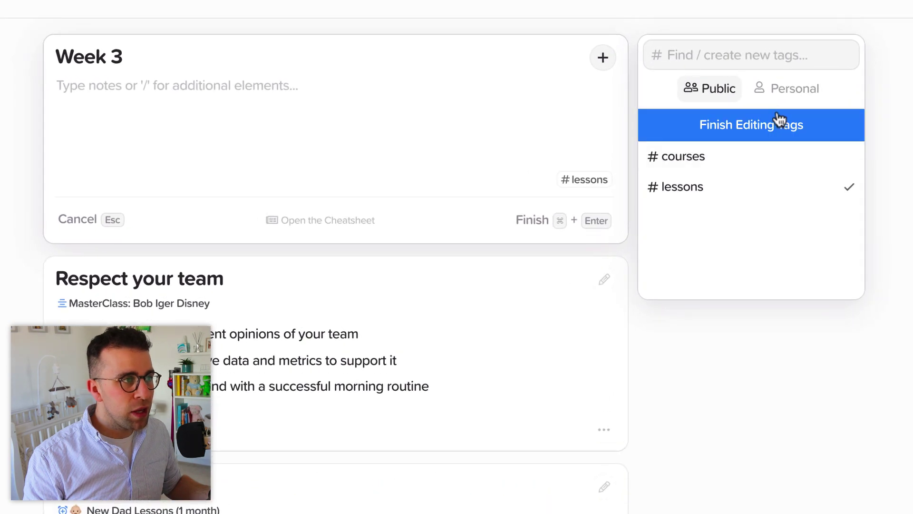
pyautogui.click(787, 93)
pyautogui.click(721, 185)
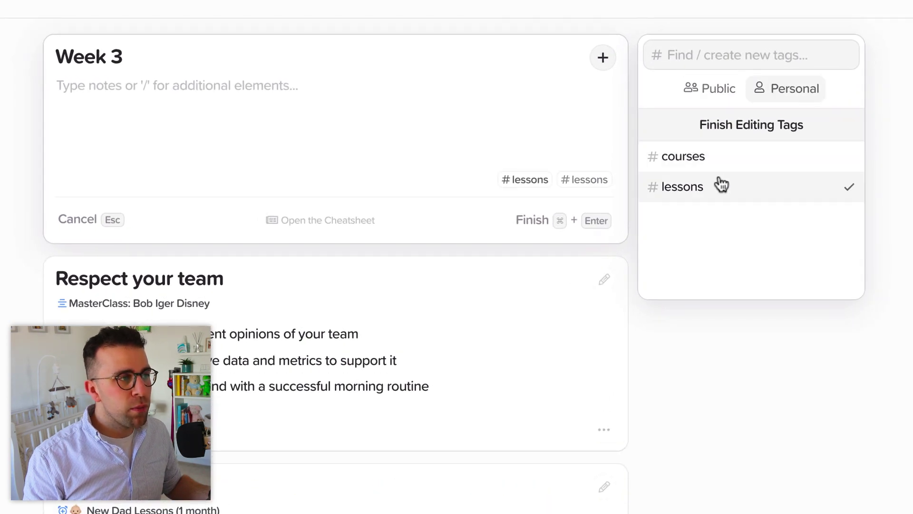
pyautogui.click(716, 91)
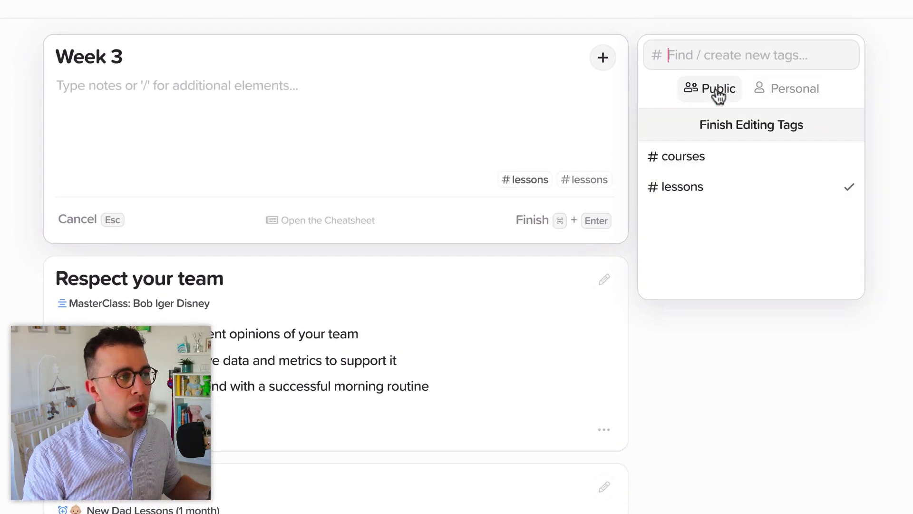
pyautogui.click(755, 196)
pyautogui.click(783, 93)
pyautogui.click(760, 133)
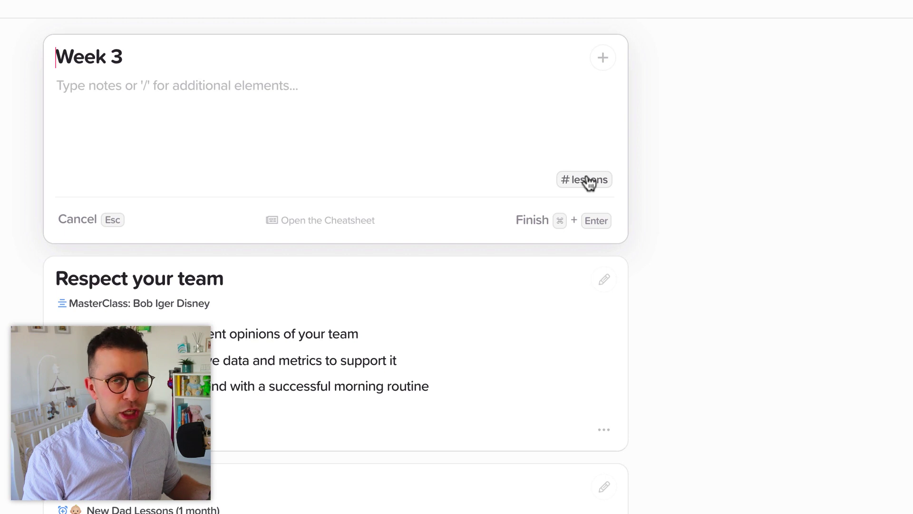
# Step: Set the card's parent to 'New Dad Lessons (1 month)' by searching 'new'
pyautogui.click(604, 59)
pyautogui.click(727, 159)
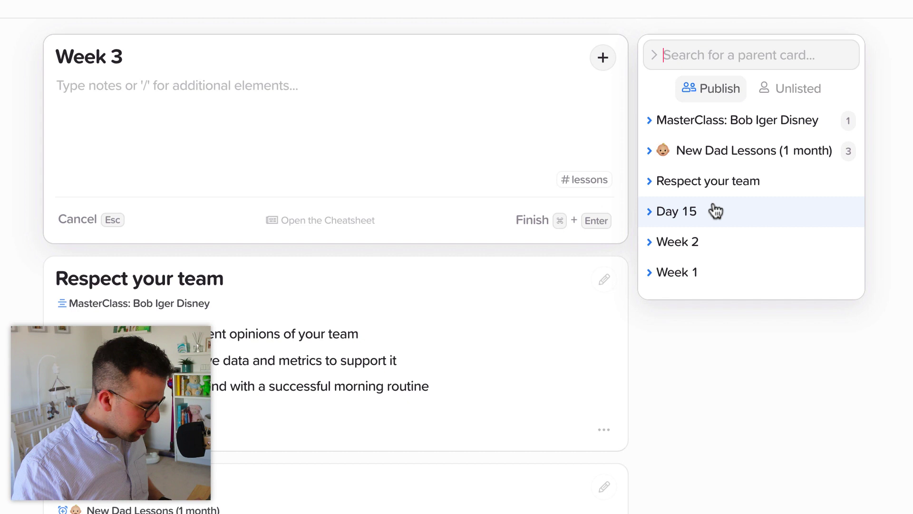
pyautogui.write('bne')
pyautogui.press('BackSpace')
pyautogui.press('BackSpace')
pyautogui.press('BackSpace')
pyautogui.write('new')
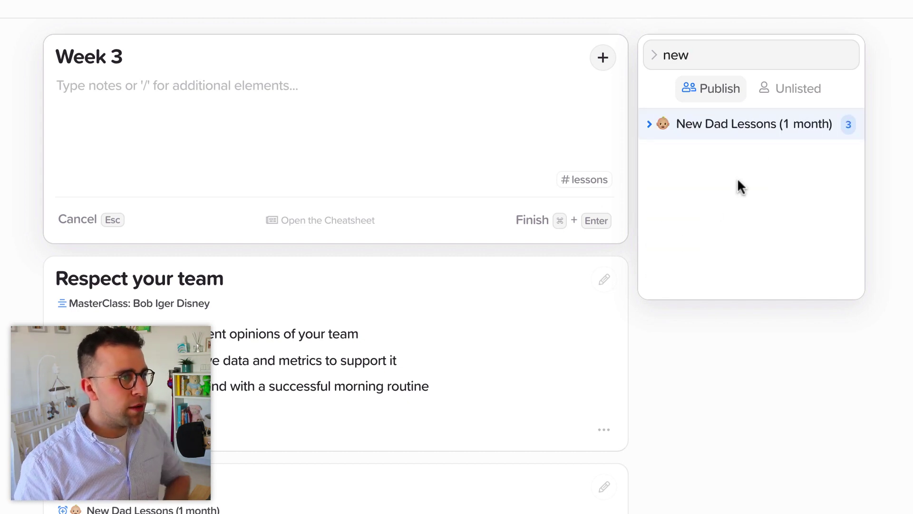
pyautogui.click(758, 122)
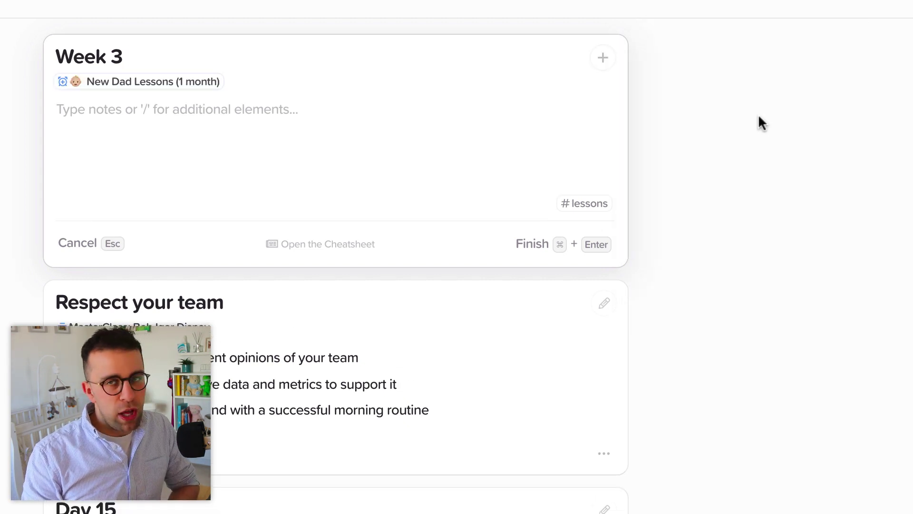
# Step: Search the icons for 'baby' and set Baby Carriage as the Week 3 icon
pyautogui.click(602, 59)
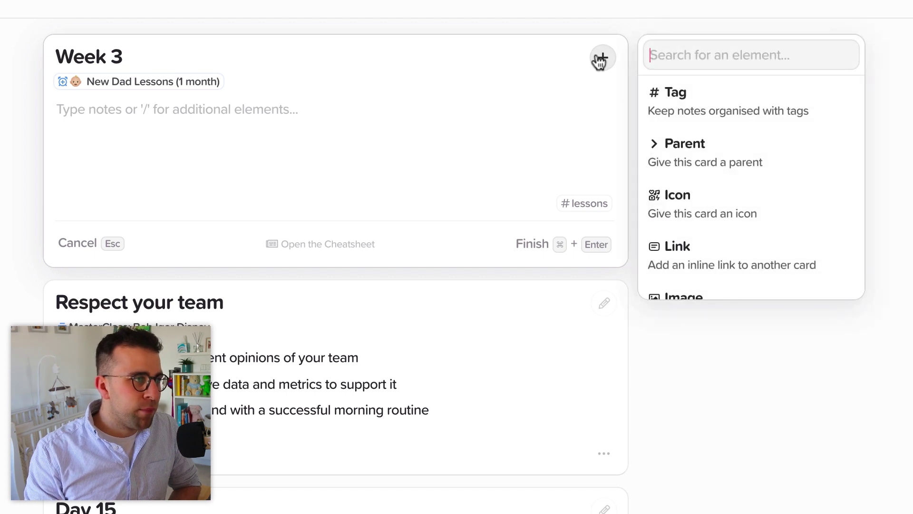
pyautogui.click(741, 217)
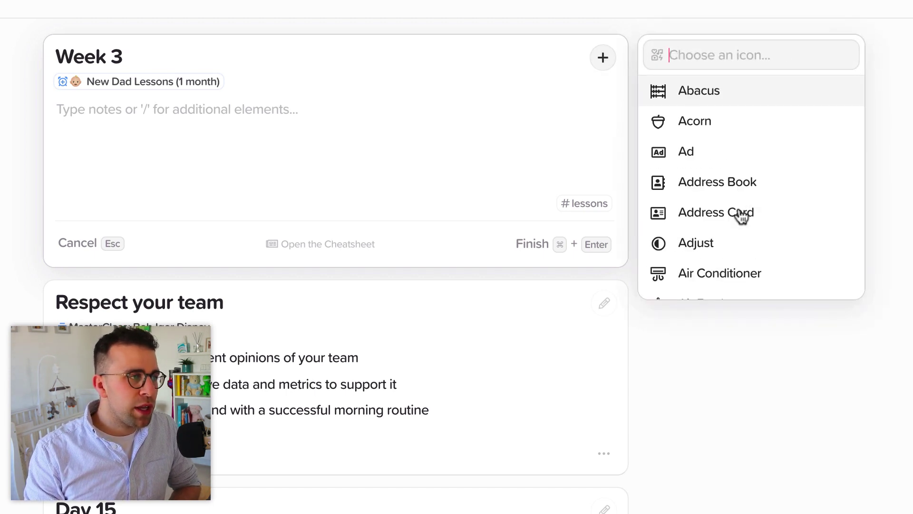
pyautogui.scroll(-10, 722, 278)
pyautogui.scroll(-3, 720, 277)
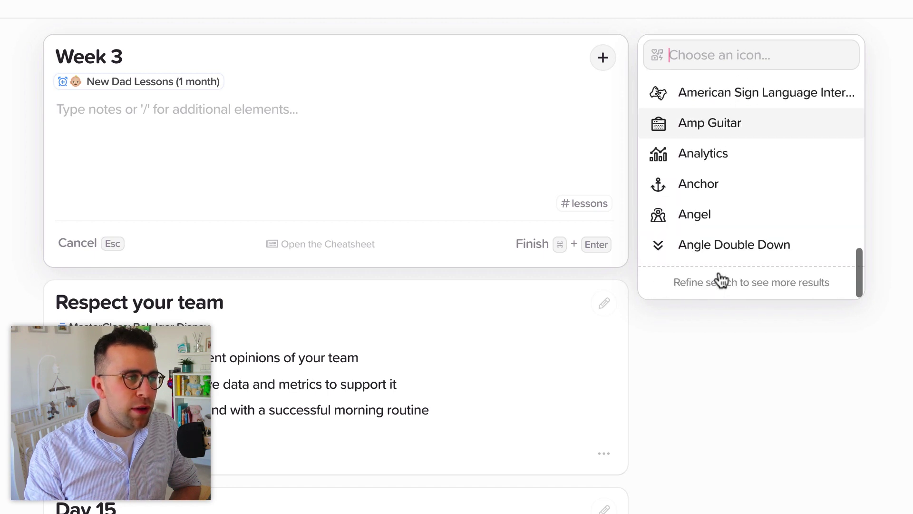
pyautogui.scroll(12, 742, 200)
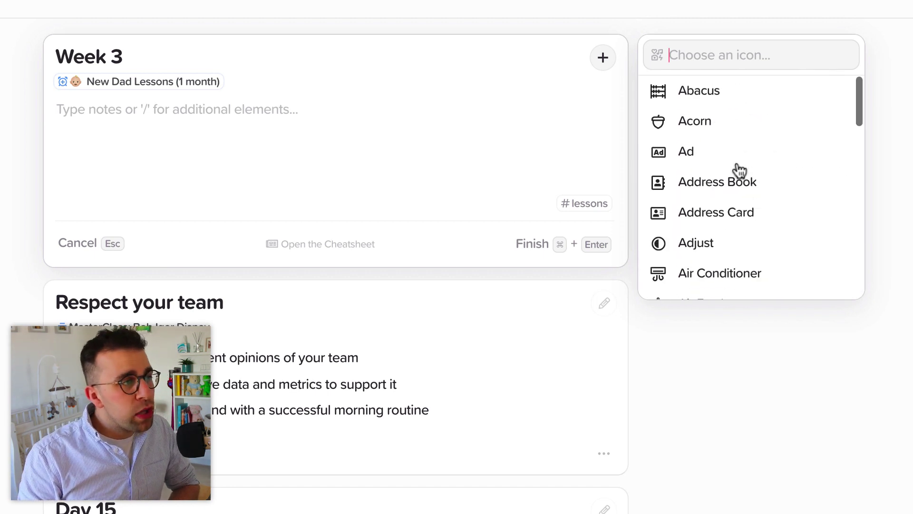
pyautogui.write('baby')
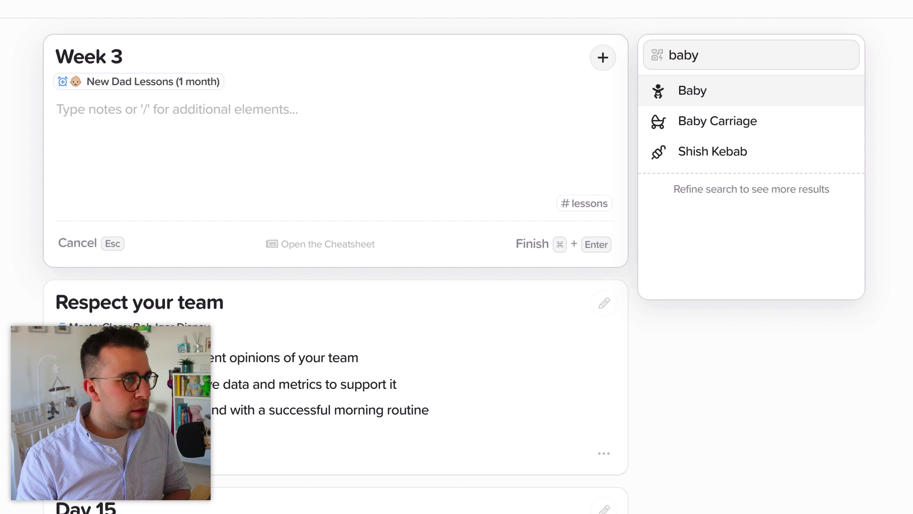
pyautogui.click(779, 127)
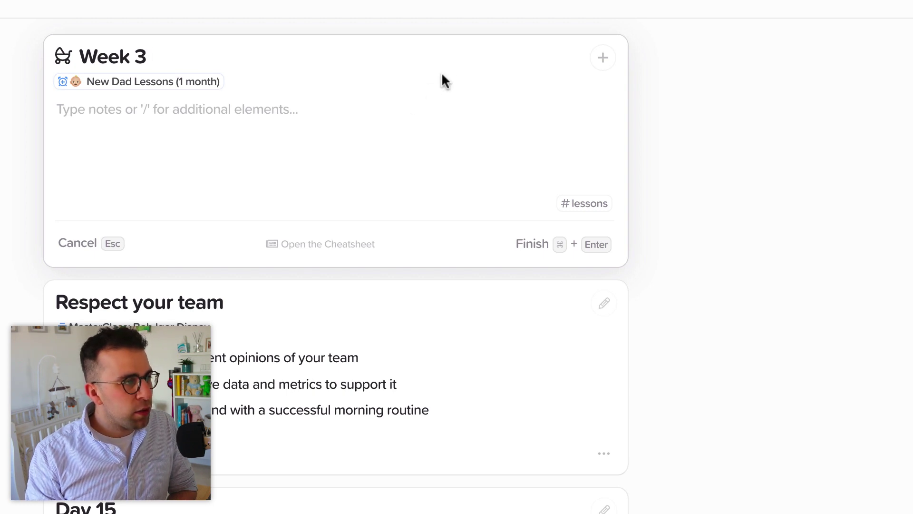
# Step: Insert an inline link to the Week 2 card in the Week 3 notes
pyautogui.click(603, 59)
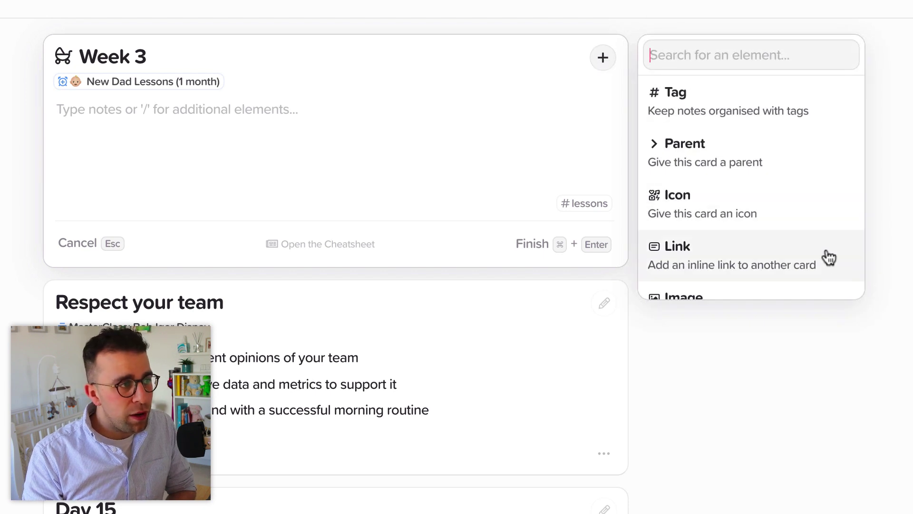
pyautogui.scroll(-3, 836, 271)
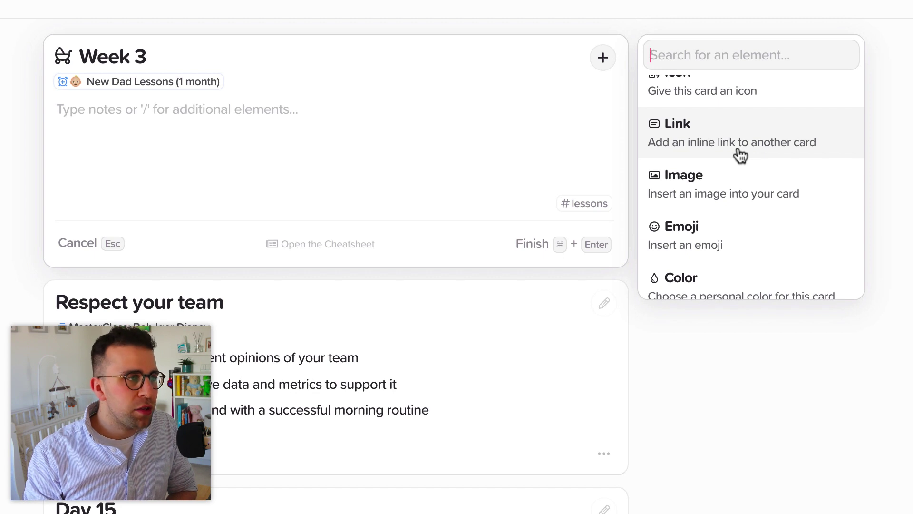
pyautogui.click(741, 154)
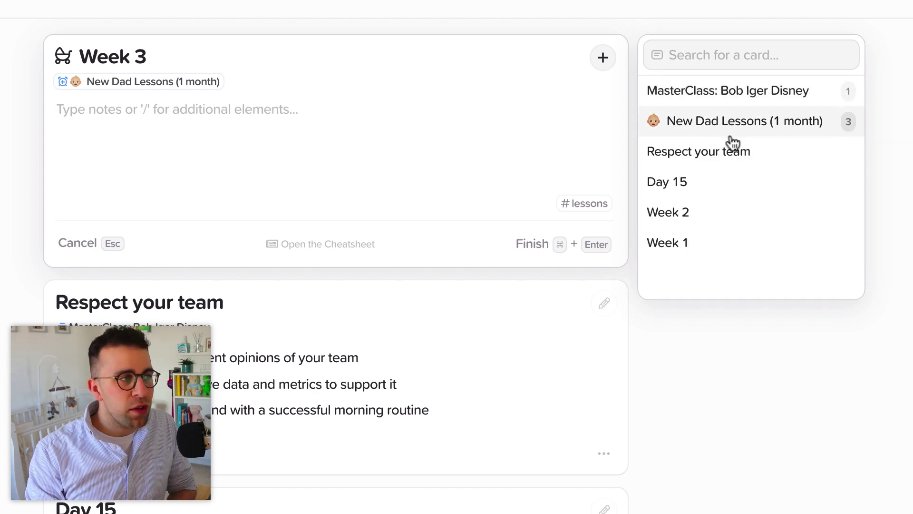
pyautogui.click(726, 219)
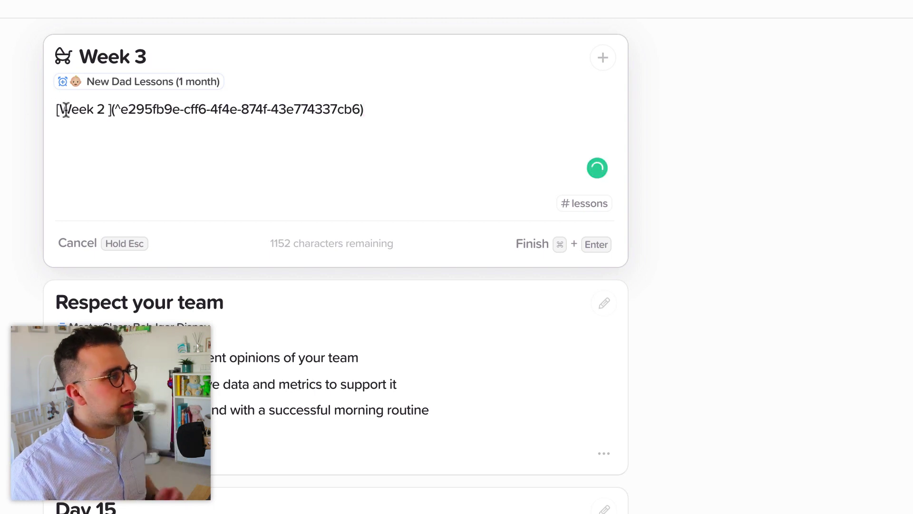
# Step: Write 'Lessons to review -' before the link and start a new line after it
pyautogui.write('lessos')
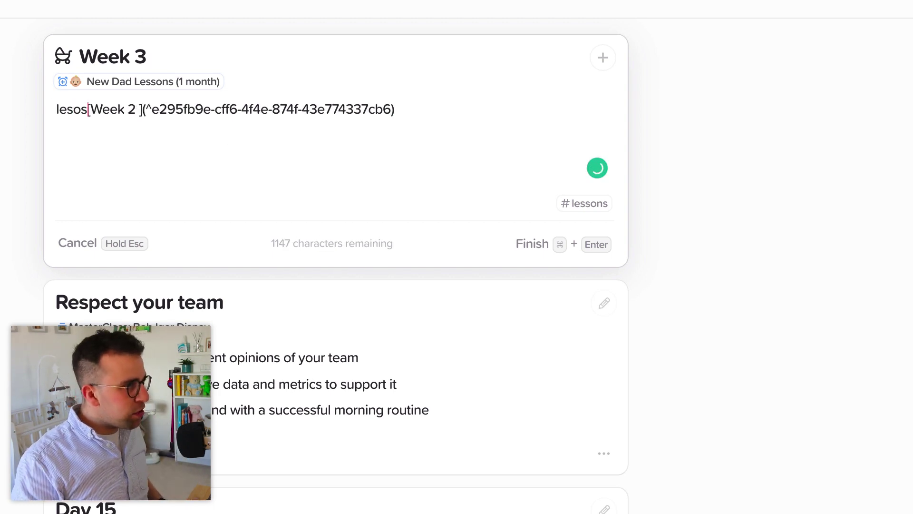
pyautogui.write('ns')
pyautogui.press('BackSpace')
pyautogui.press('BackSpace')
pyautogui.press('BackSpace')
pyautogui.press('BackSpace')
pyautogui.press('BackSpace')
pyautogui.press('BackSpace')
pyautogui.press('BackSpace')
pyautogui.write('e')
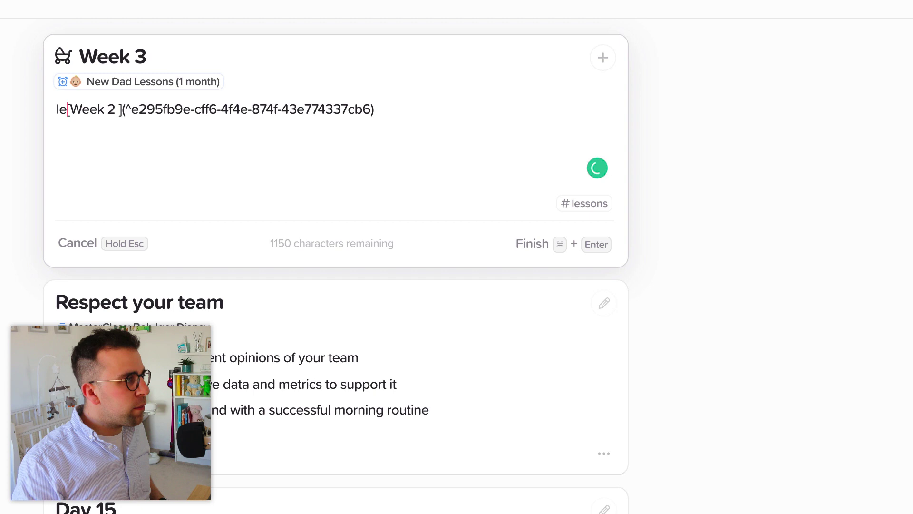
pyautogui.press('BackSpace')
pyautogui.press('BackSpace')
pyautogui.write('Le')
pyautogui.write('ssons to r')
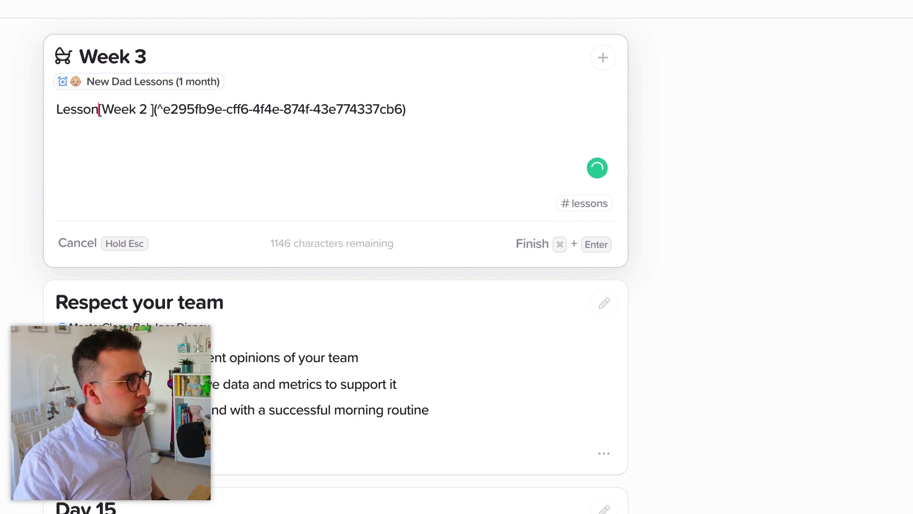
pyautogui.write('eview -')
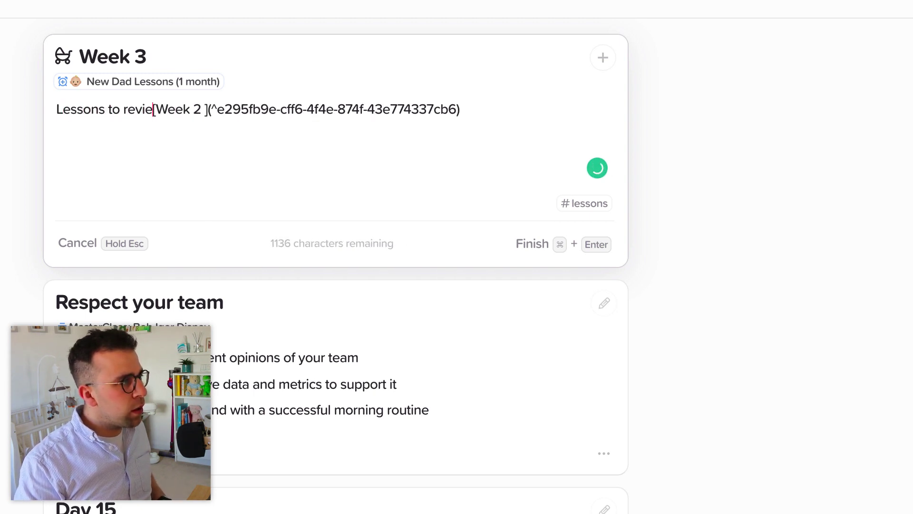
pyautogui.click(490, 109)
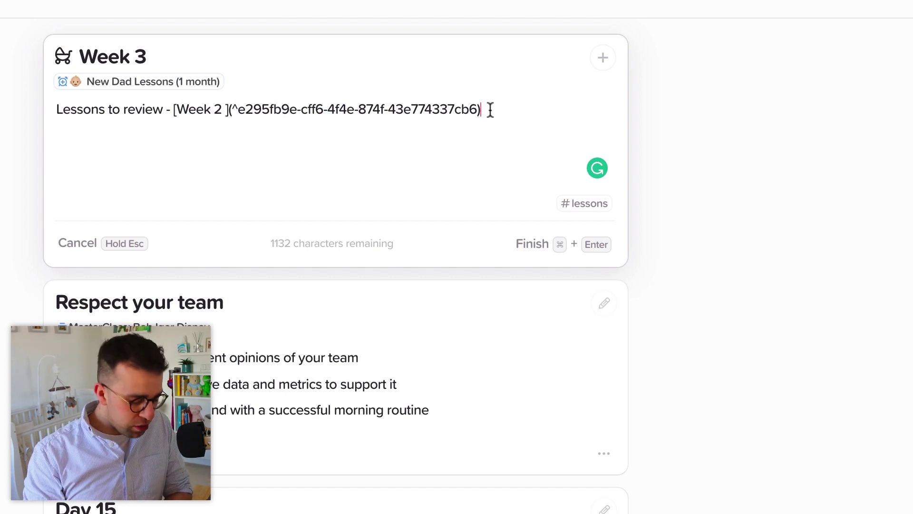
pyautogui.press('Return')
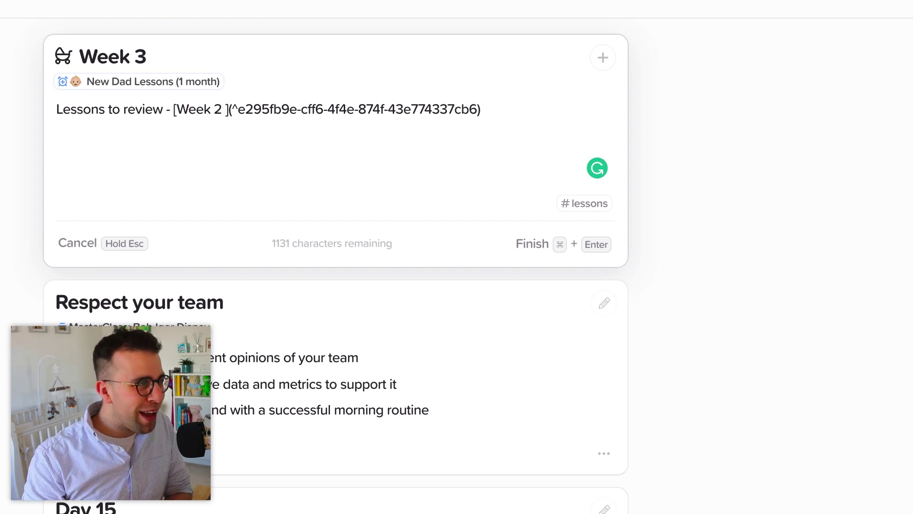
pyautogui.click(603, 57)
# Step: Browse the card element list, dismiss it, and return to the first notes line
pyautogui.scroll(-3, 724, 204)
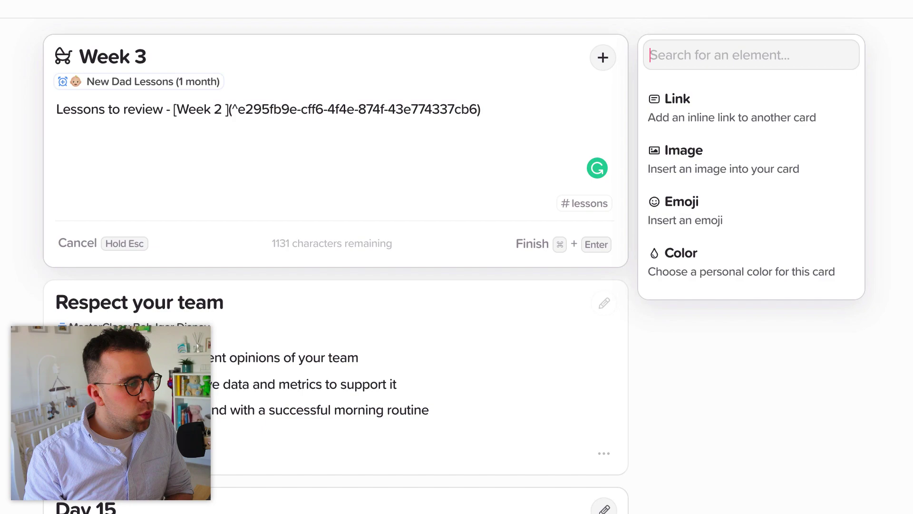
pyautogui.press('Escape')
pyautogui.scroll(-3, 335, 267)
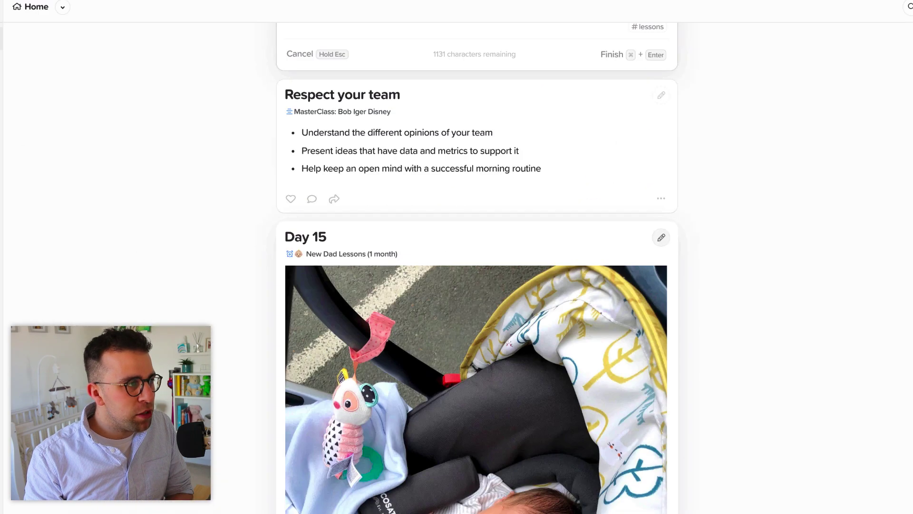
pyautogui.scroll(-3, 542, 285)
pyautogui.scroll(5, 643, 102)
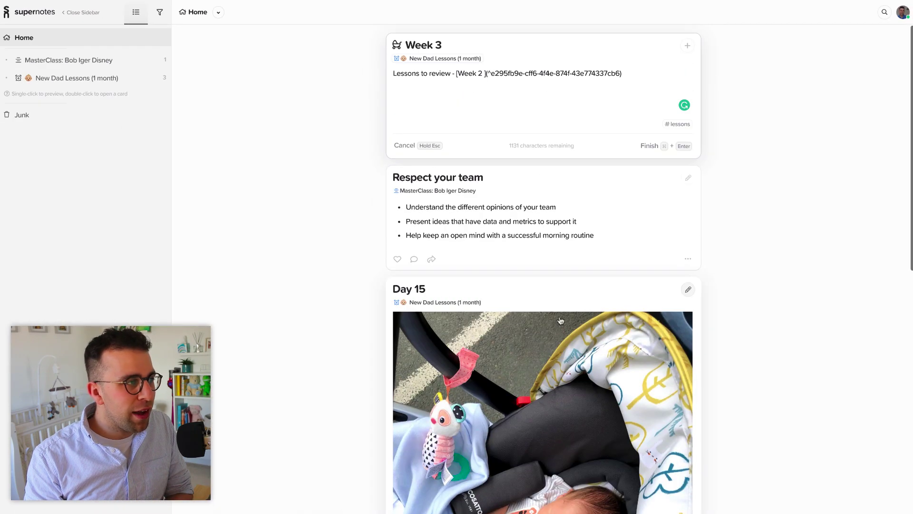
pyautogui.click(639, 75)
pyautogui.click(687, 49)
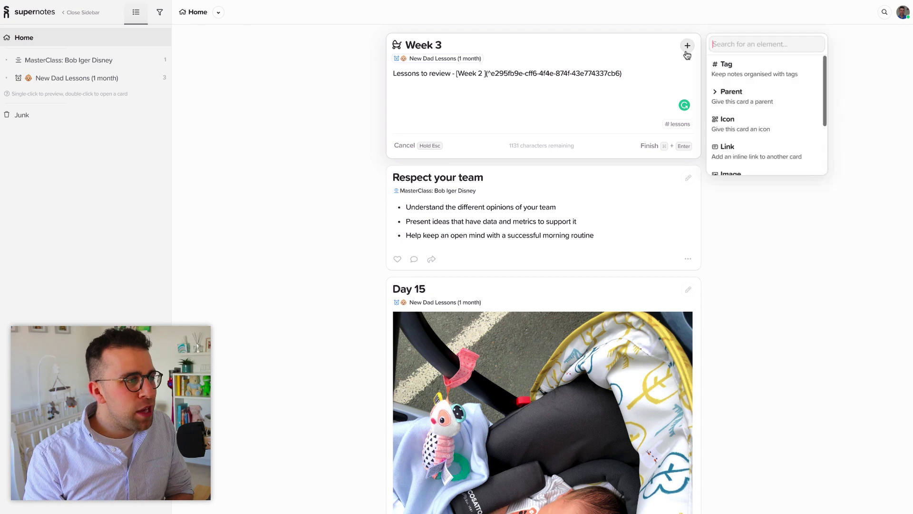
pyautogui.scroll(-3, 745, 152)
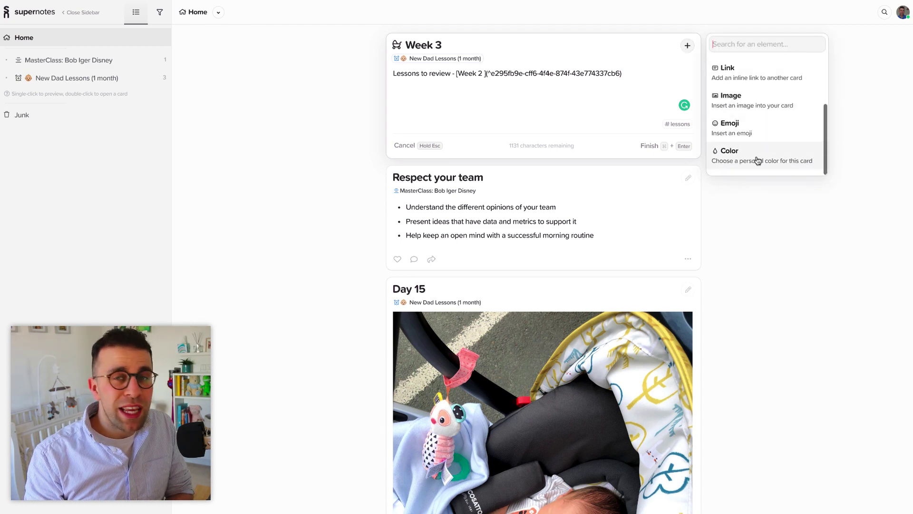
pyautogui.click(743, 263)
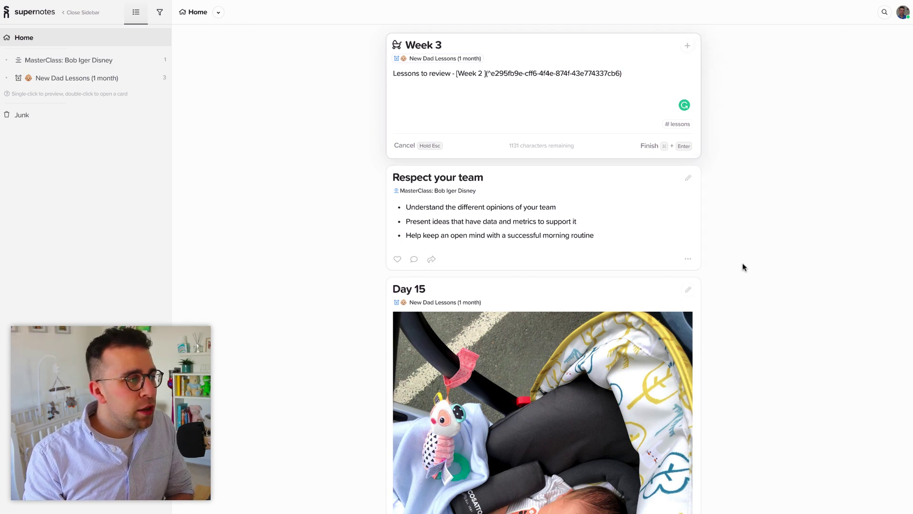
pyautogui.scroll(-10, 743, 263)
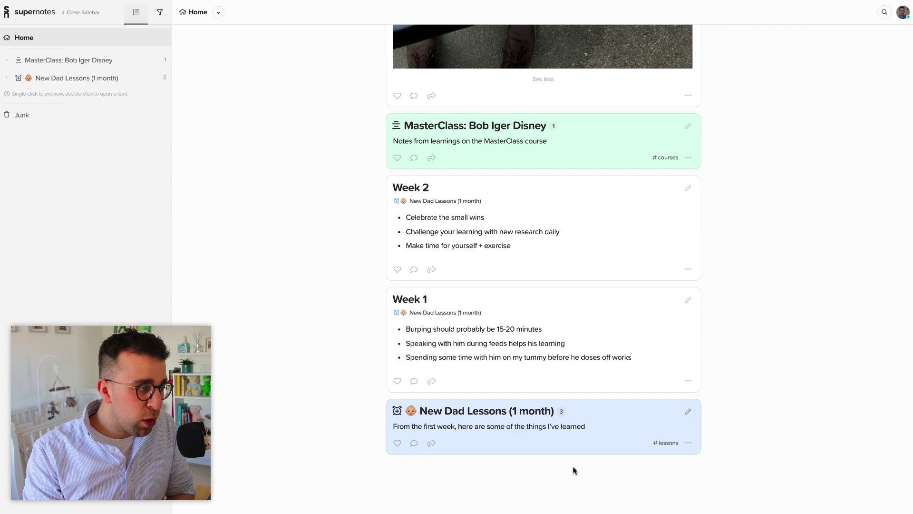
pyautogui.scroll(10, 566, 418)
# Step: Remove the Week 3 card's icon and bring the icon chooser back up
pyautogui.click(694, 48)
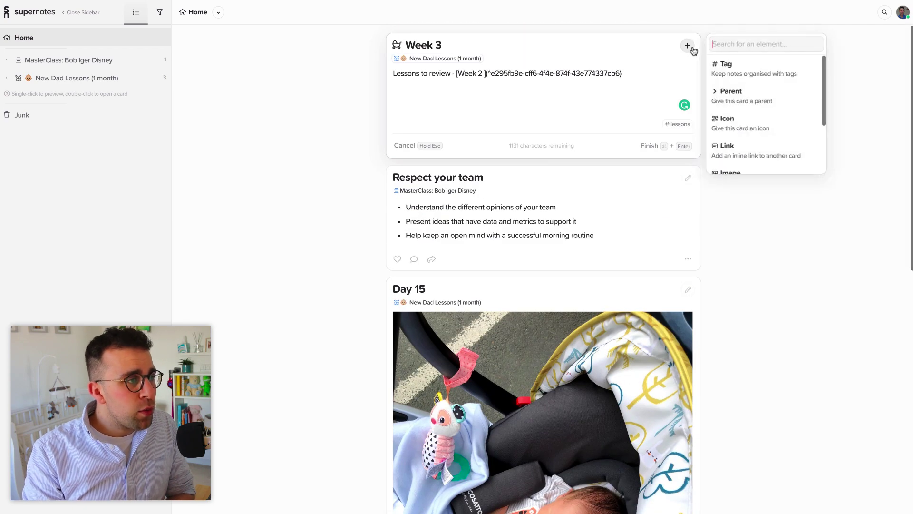
pyautogui.click(746, 125)
pyautogui.scroll(-5, 749, 115)
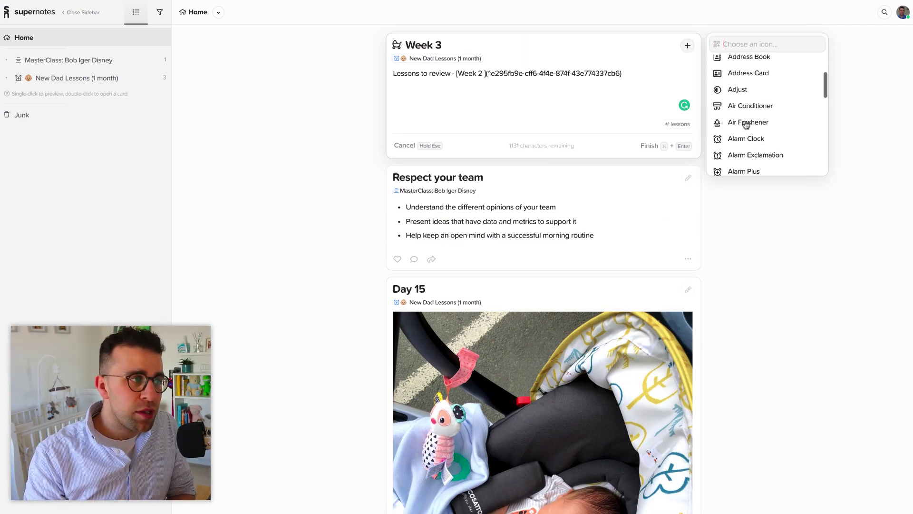
pyautogui.scroll(5, 754, 95)
pyautogui.click(744, 63)
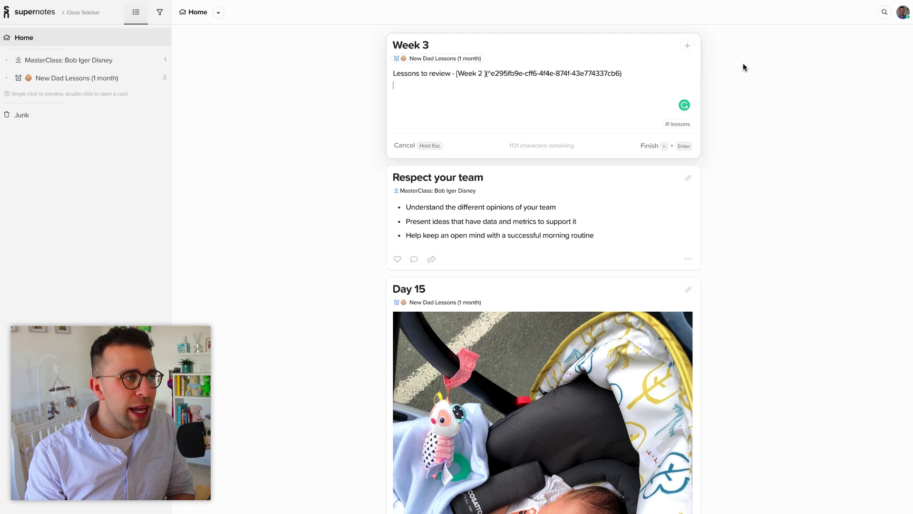
pyautogui.click(688, 46)
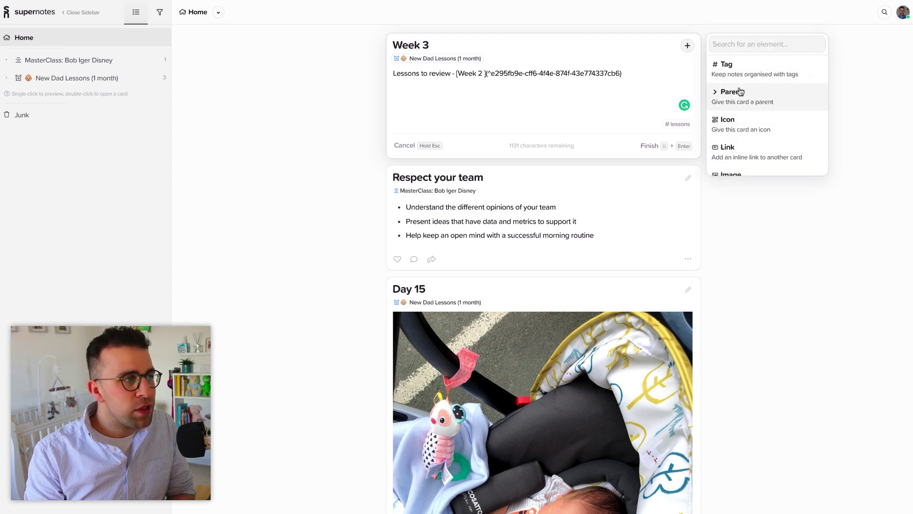
pyautogui.click(743, 126)
# Step: Restore the Baby Carriage icon, start a '-' line below the link, and close the Cheatsheet
pyautogui.write('baby')
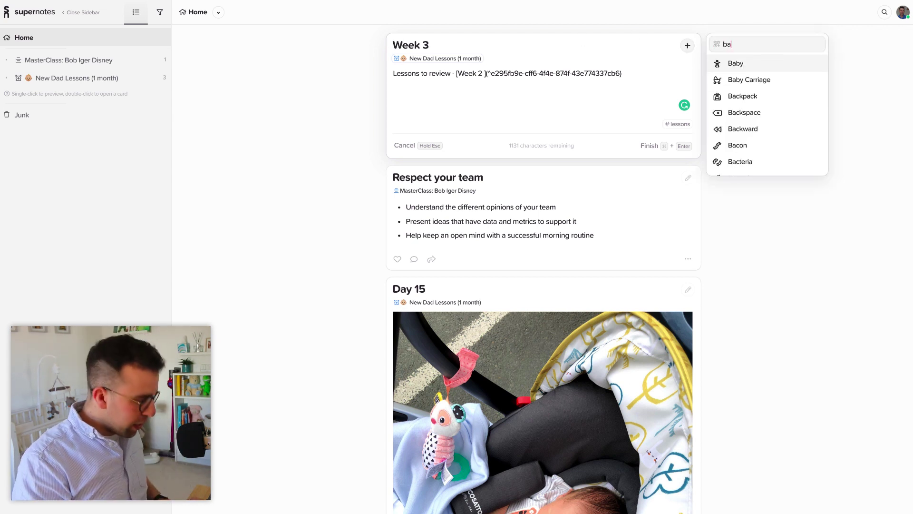
pyautogui.click(775, 80)
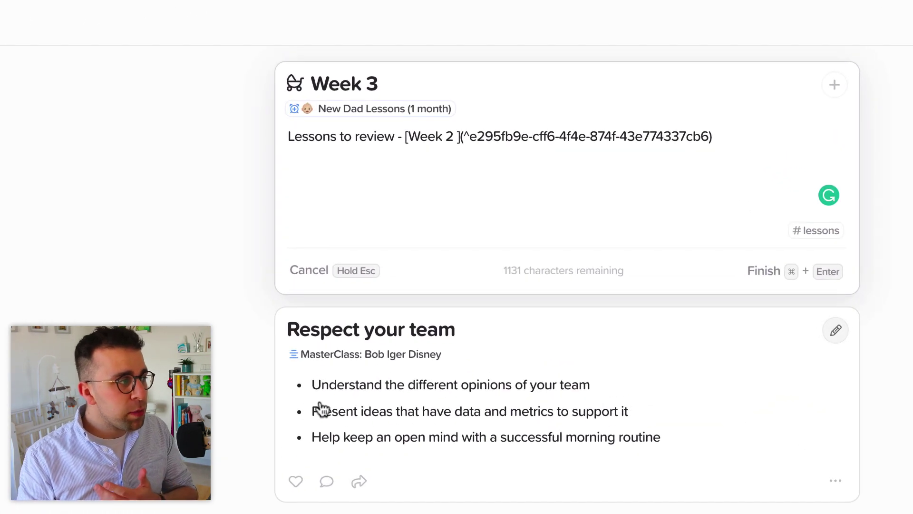
pyautogui.press('Return')
pyautogui.write('-')
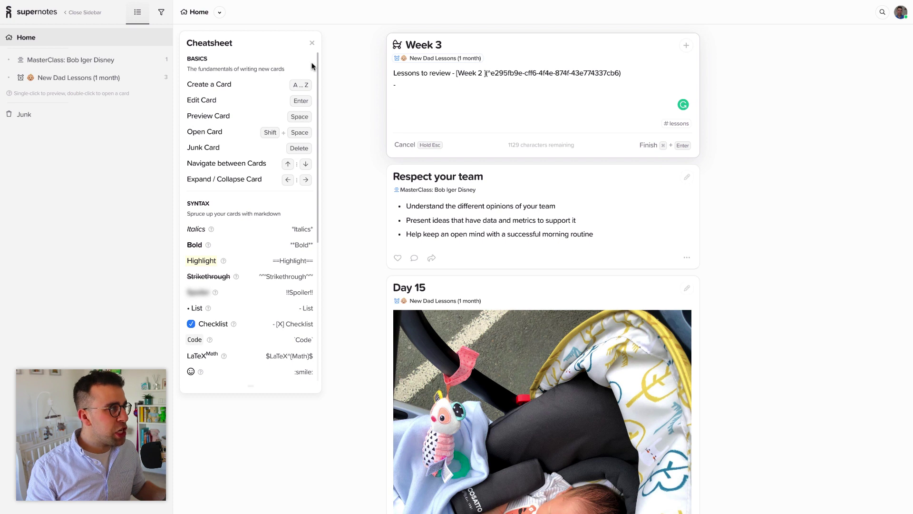
pyautogui.click(312, 43)
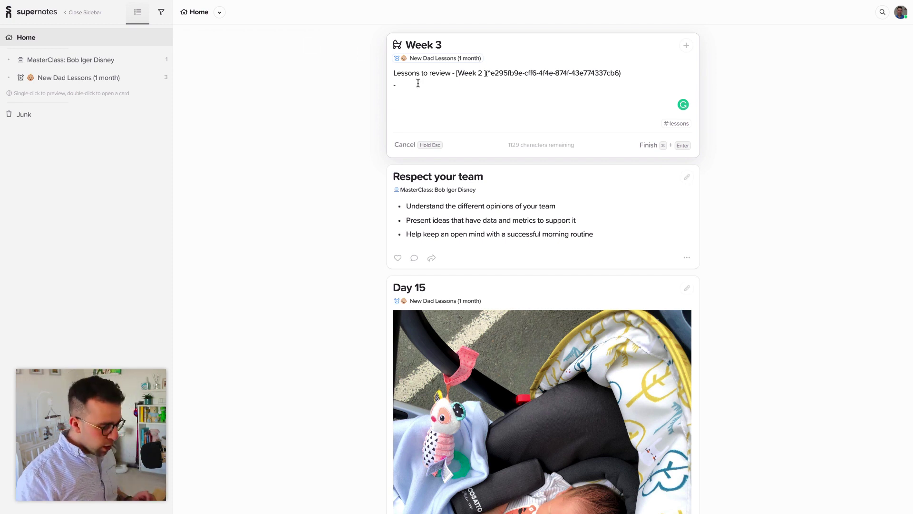
# Step: Add the bullet '- We could give him the dummy soon' and save the Week 3 card
pyautogui.press('BackSpace')
pyautogui.press('BackSpace')
pyautogui.press('super+e')
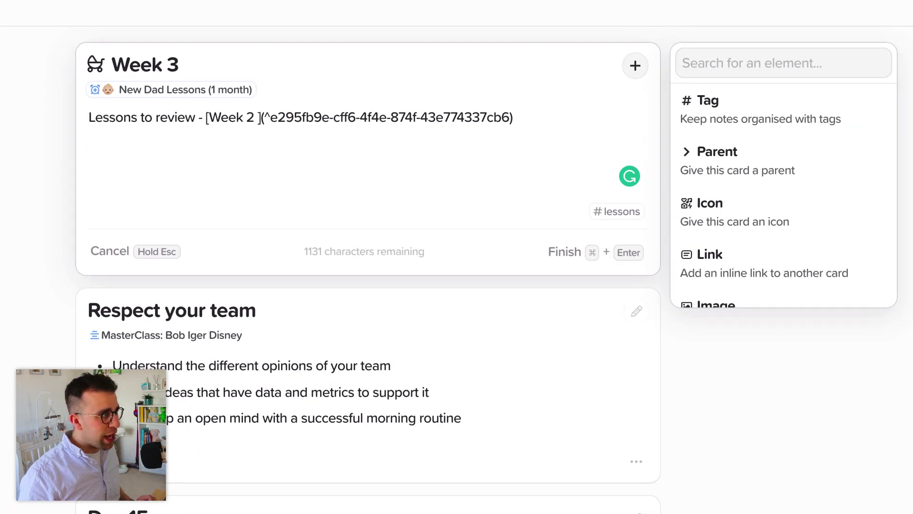
pyautogui.click(94, 141)
pyautogui.write('- ')
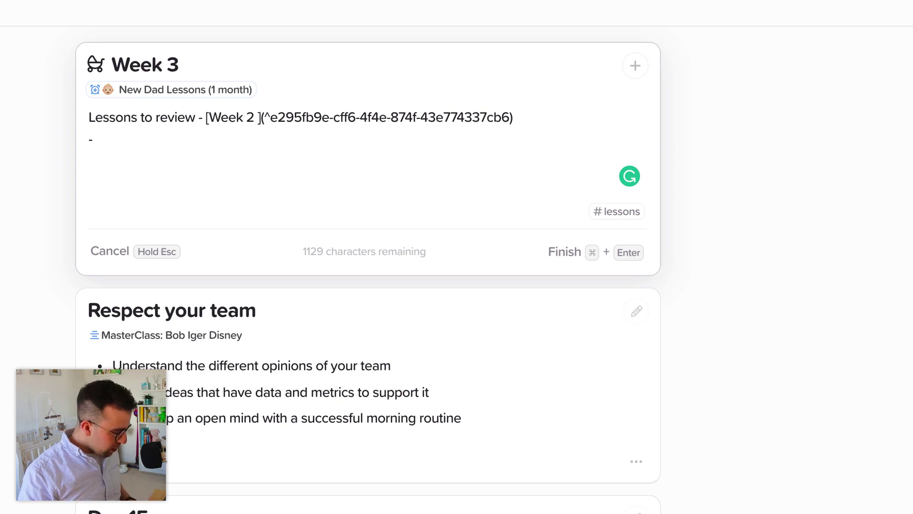
pyautogui.write('We co')
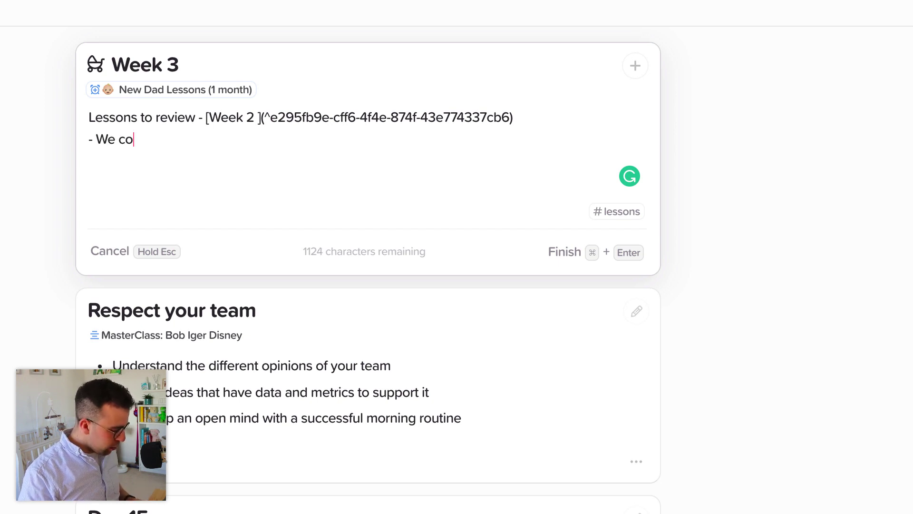
pyautogui.write('uld give him the d')
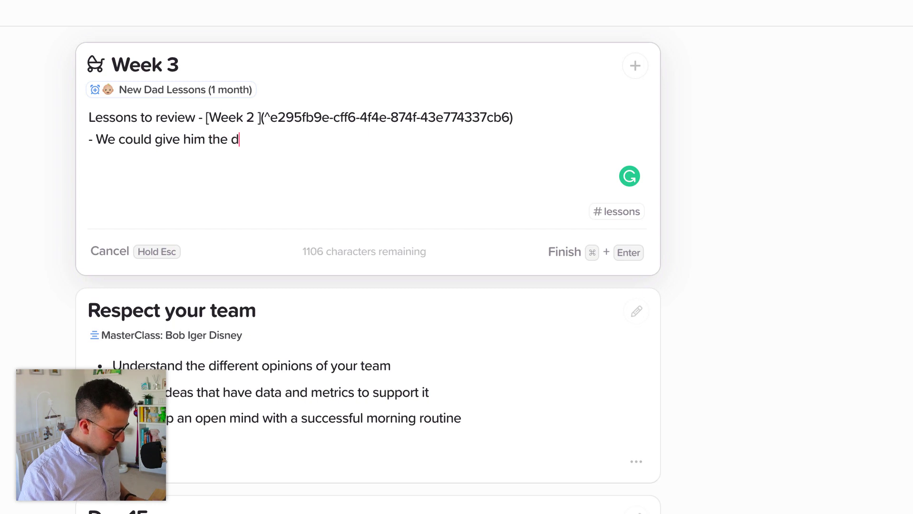
pyautogui.write('ummy soon')
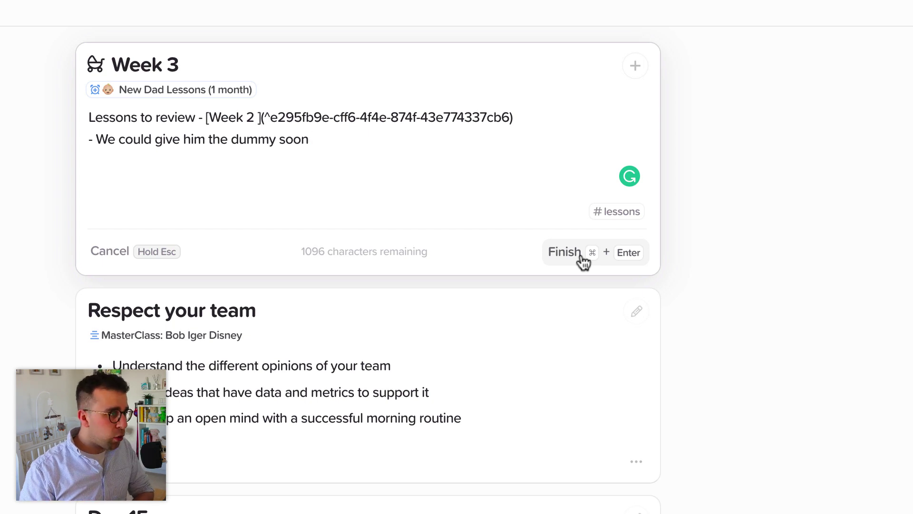
pyautogui.press('Return')
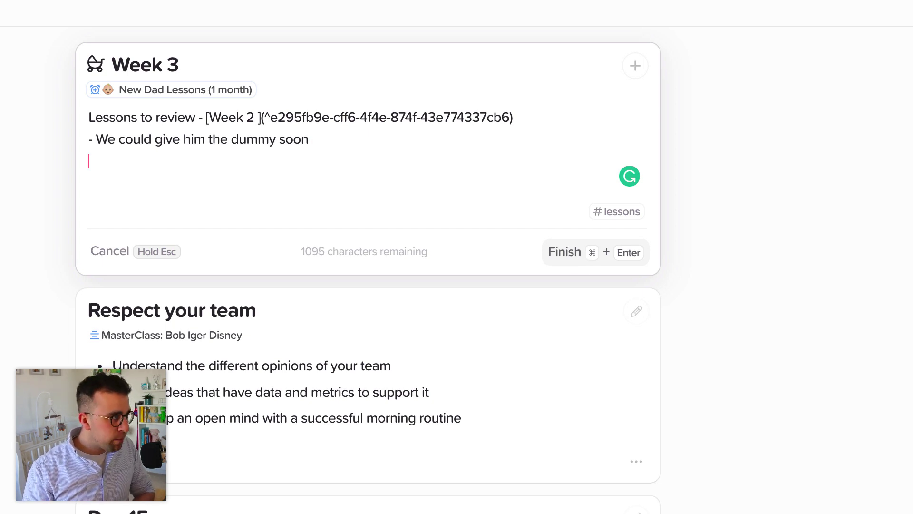
pyautogui.click(580, 261)
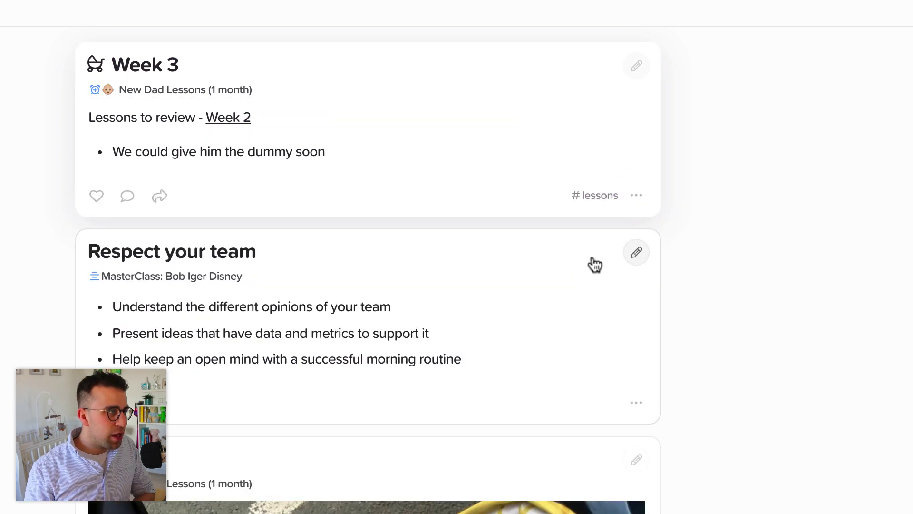
pyautogui.click(231, 118)
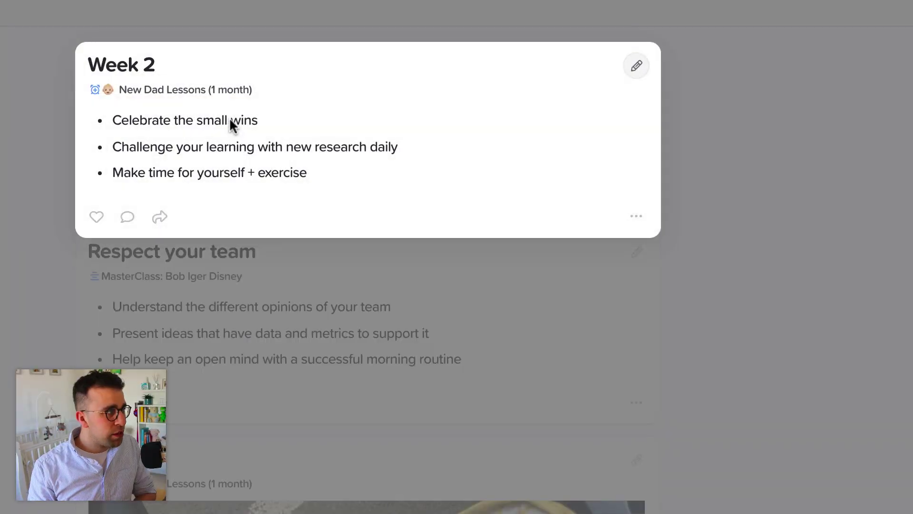
pyautogui.click(32, 116)
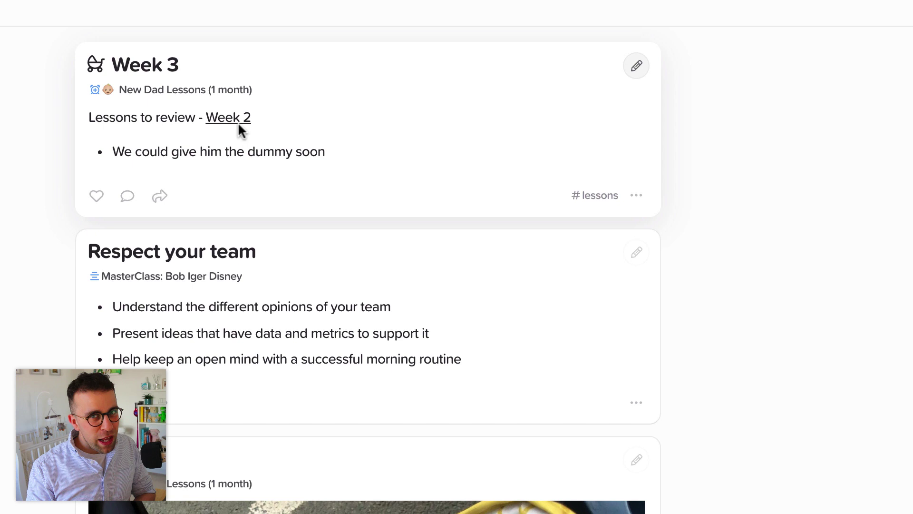
pyautogui.click(602, 201)
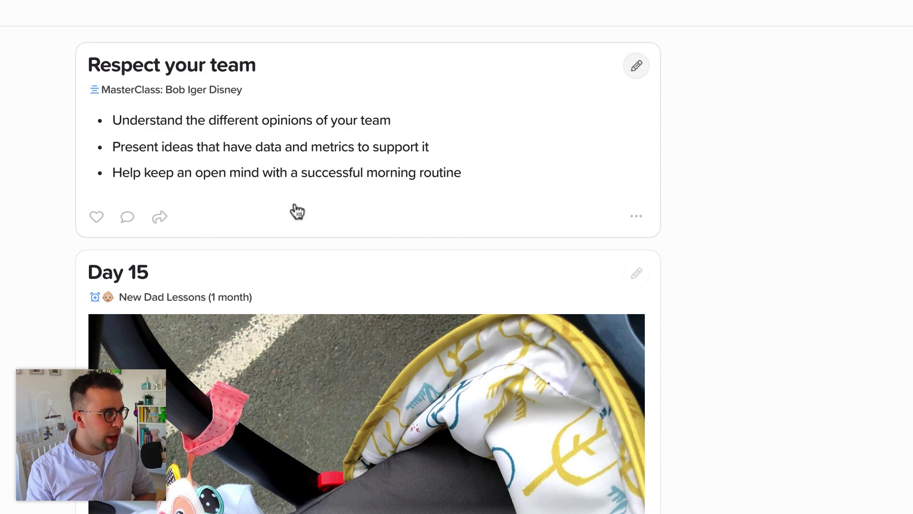
pyautogui.scroll(-2, 333, 157)
pyautogui.scroll(2, 332, 157)
pyautogui.scroll(4, 318, 115)
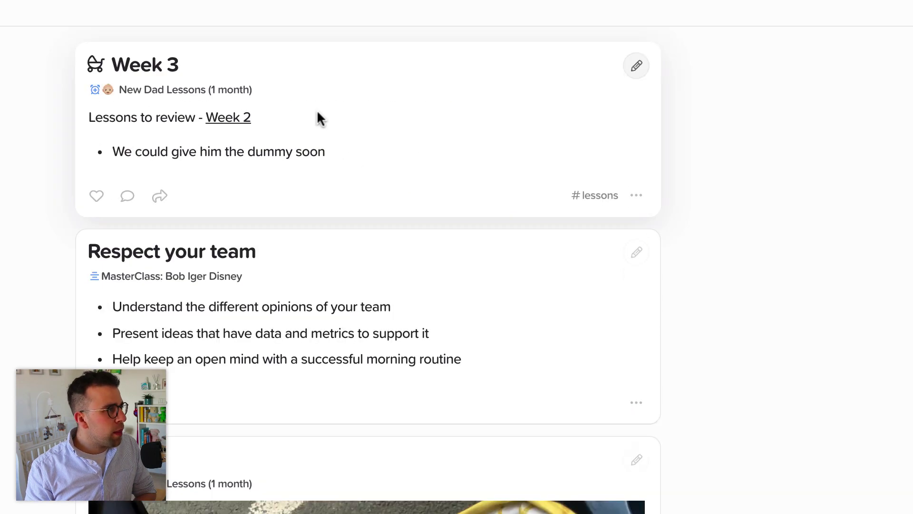
# Step: Expand Week 3, check its extra options, then open it as its own empty page
pyautogui.click(171, 68)
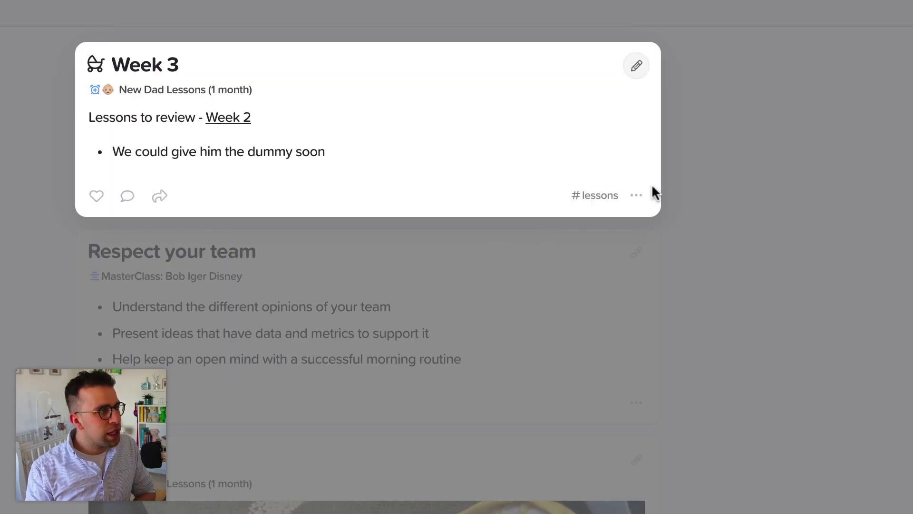
pyautogui.click(637, 196)
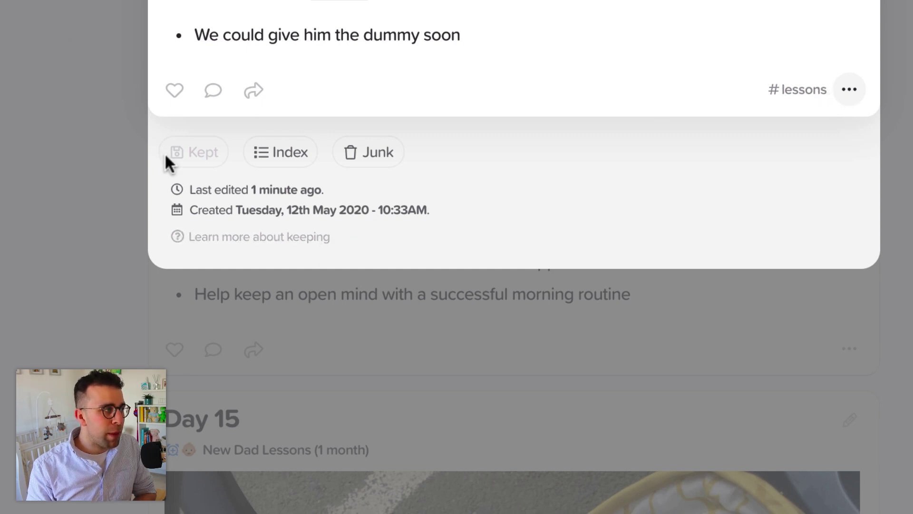
pyautogui.click(848, 90)
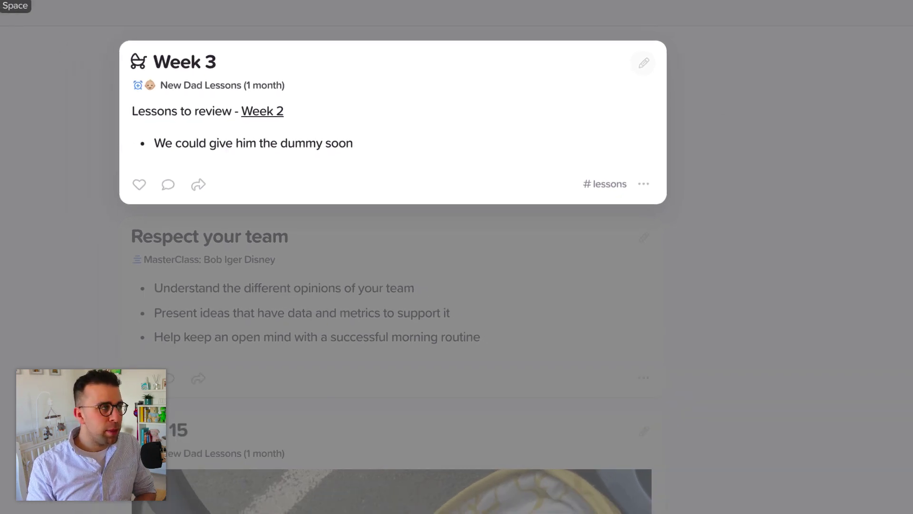
pyautogui.press('Return')
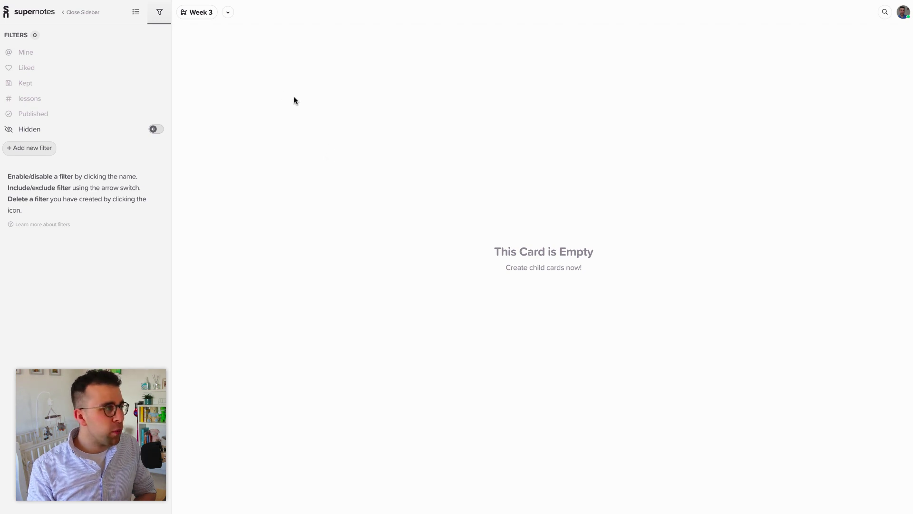
# Step: Open the MasterClass: Bob Iger Disney card as a noteboard from the card tree
pyautogui.click(135, 12)
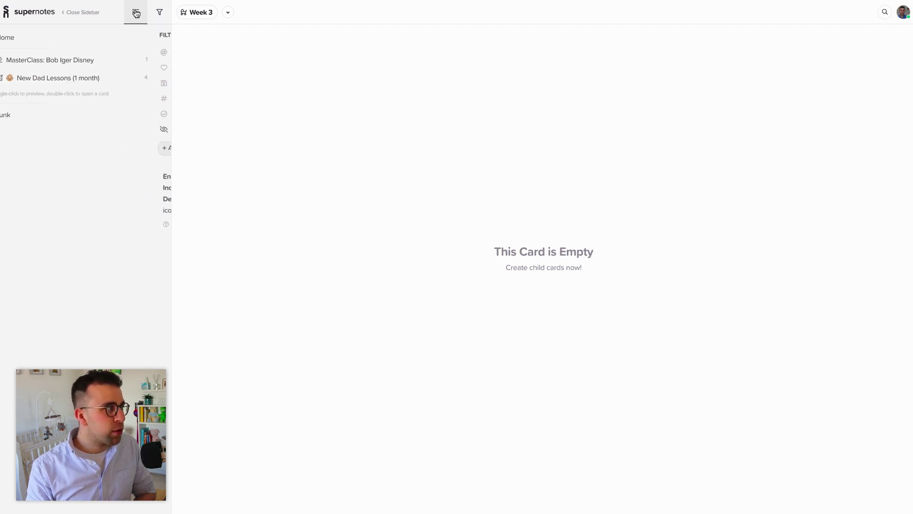
pyautogui.click(81, 62)
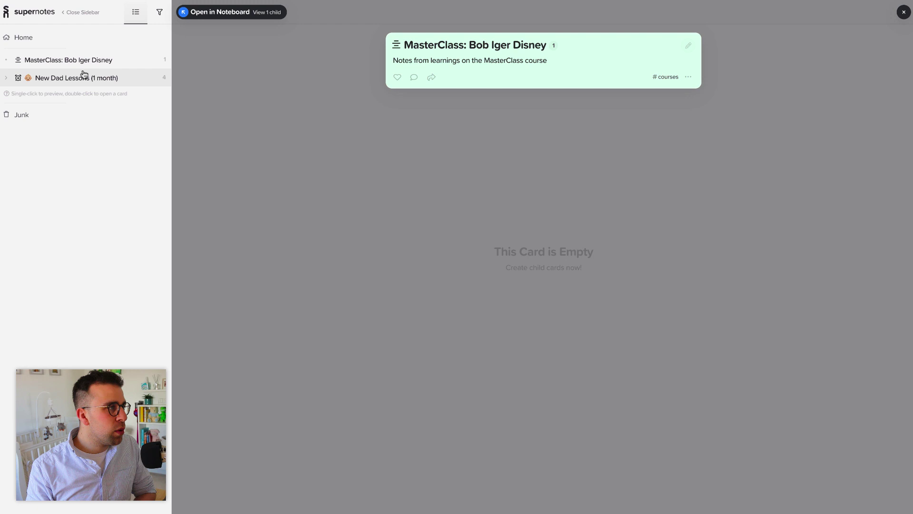
pyautogui.click(235, 14)
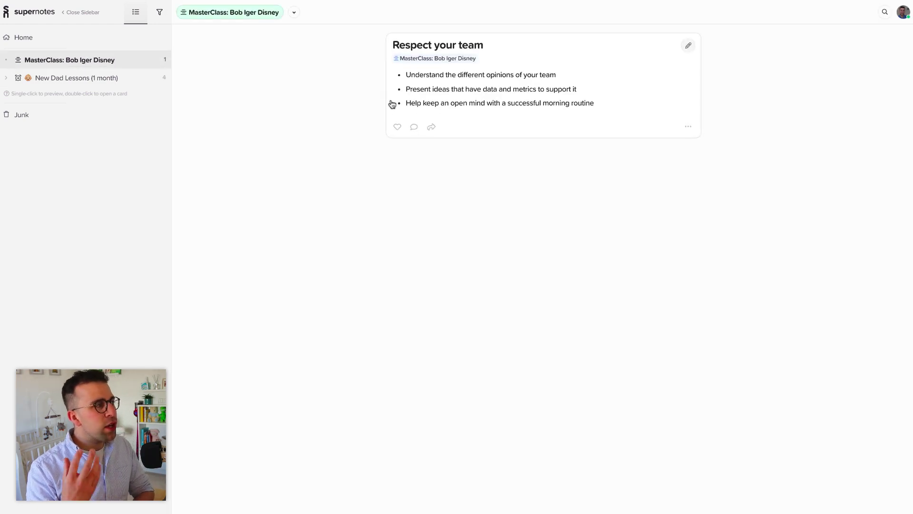
# Step: Like and unlike the Respect your team card, check its comments, then show its sharing settings
pyautogui.click(398, 127)
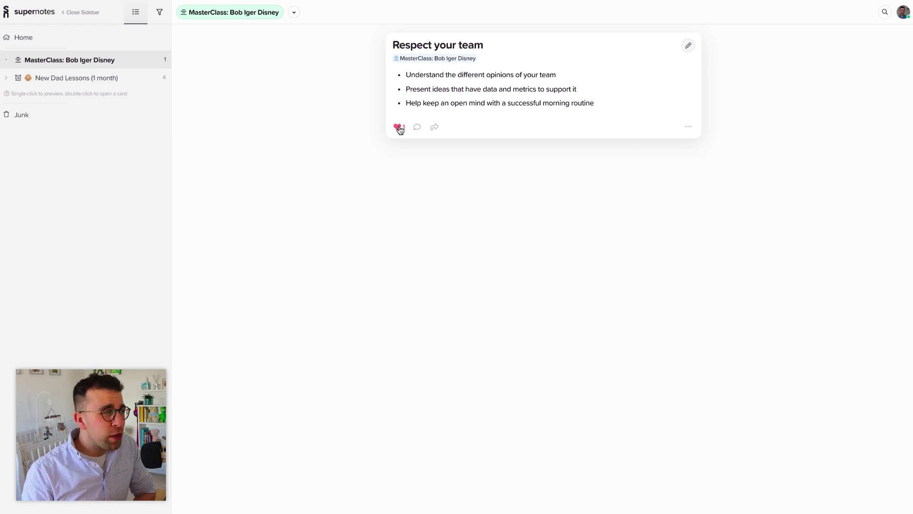
pyautogui.click(399, 128)
pyautogui.click(417, 128)
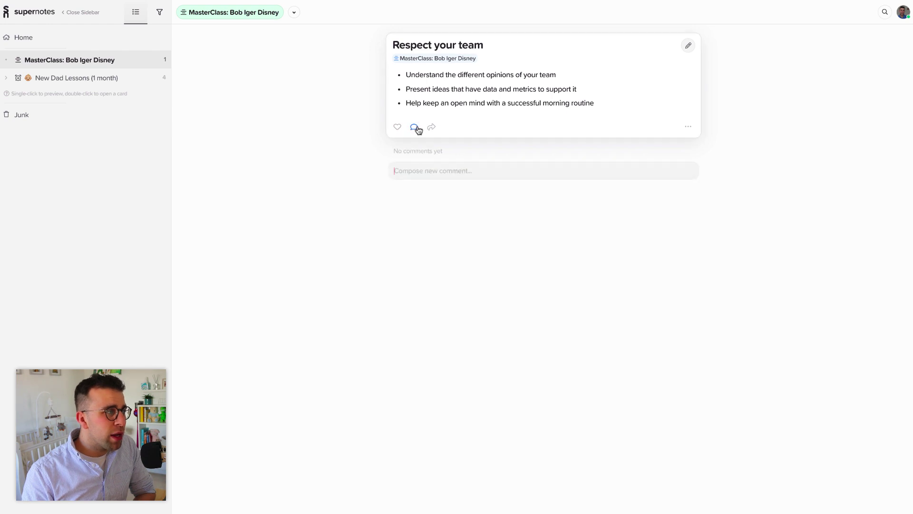
pyautogui.click(416, 128)
pyautogui.click(431, 127)
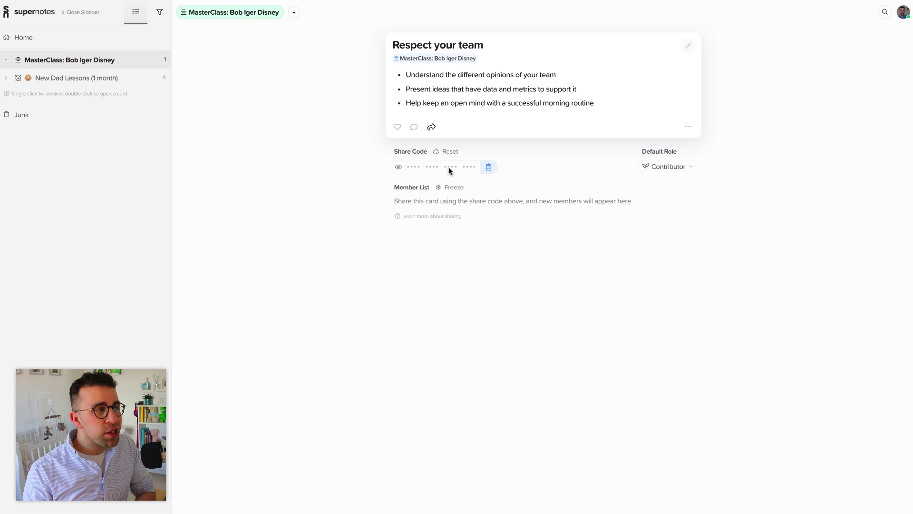
# Step: Copy the Respect your team share code, keep Contributor as default role, and show the noteboard options
pyautogui.click(490, 168)
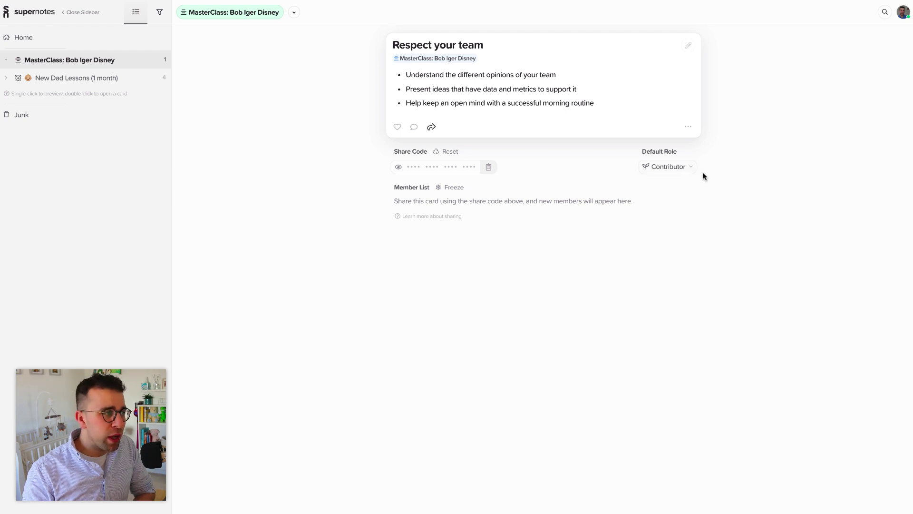
pyautogui.click(688, 169)
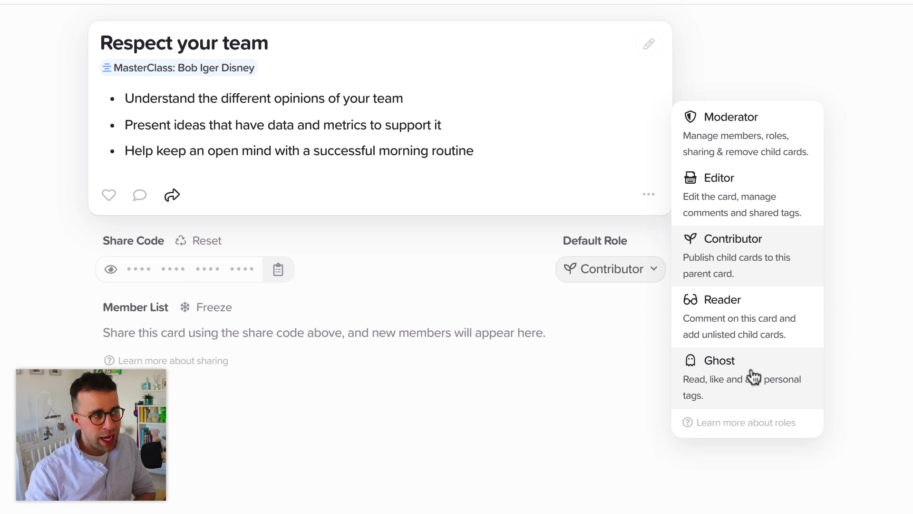
pyautogui.press('Escape')
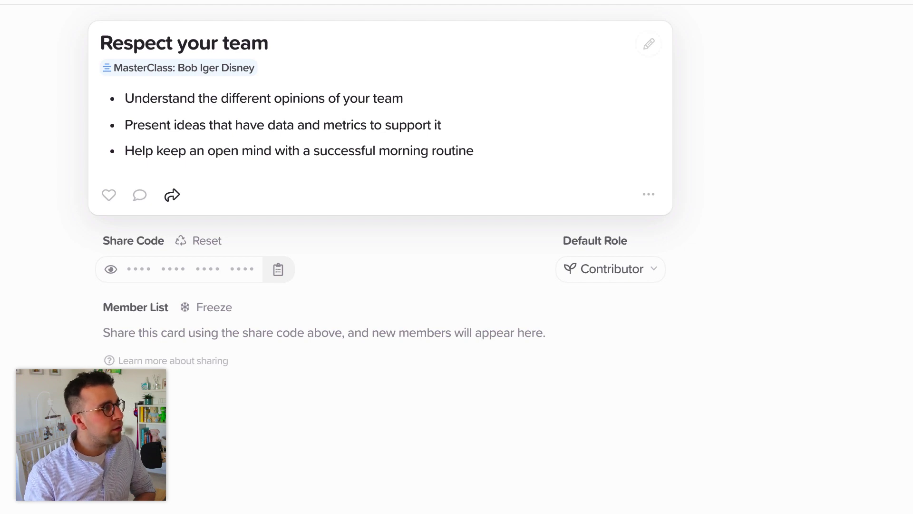
pyautogui.click(206, 5)
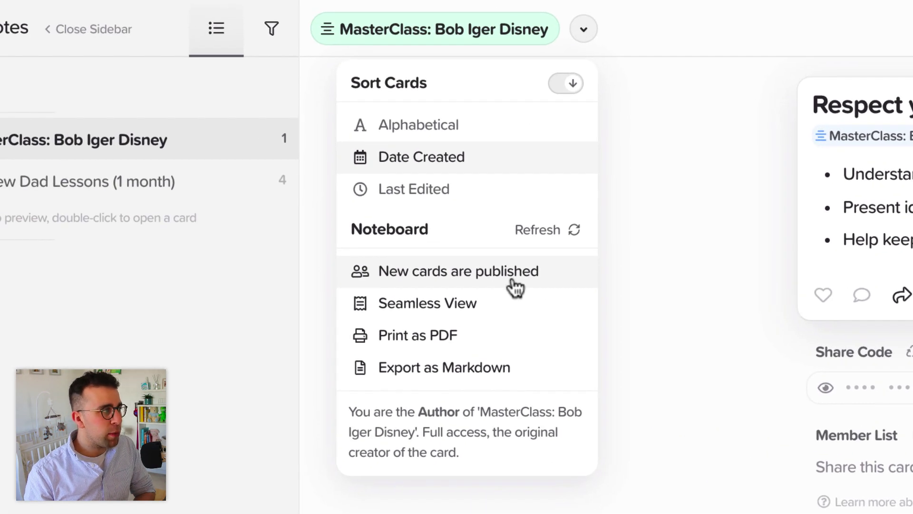
# Step: Switch new MasterClass cards between unlisted and published, leaving them published
pyautogui.click(486, 281)
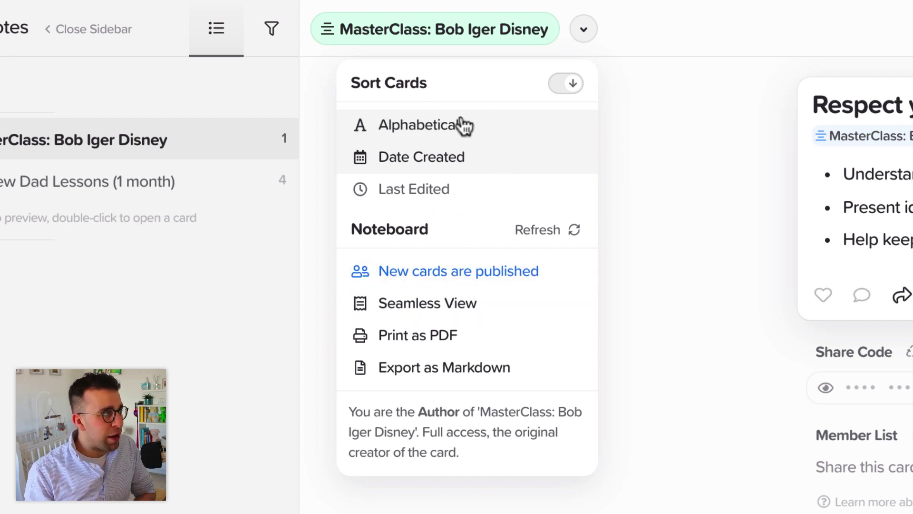
pyautogui.click(523, 271)
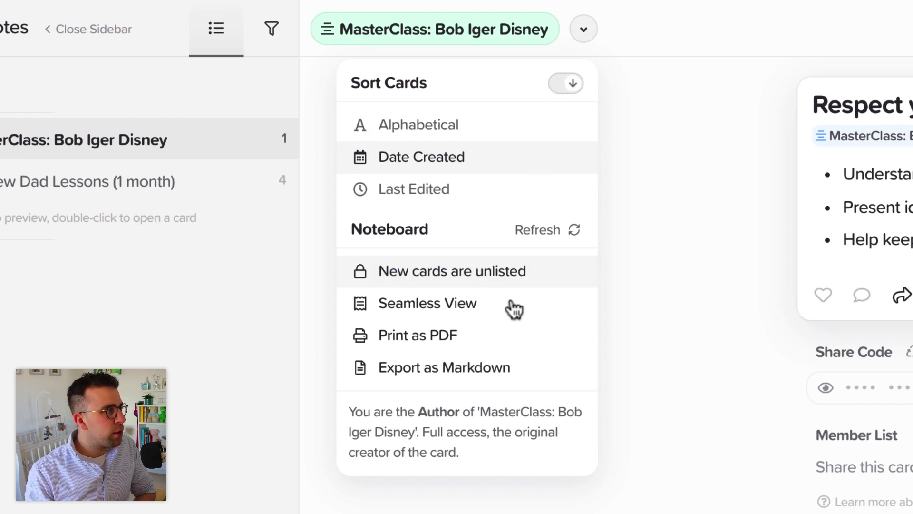
pyautogui.click(507, 269)
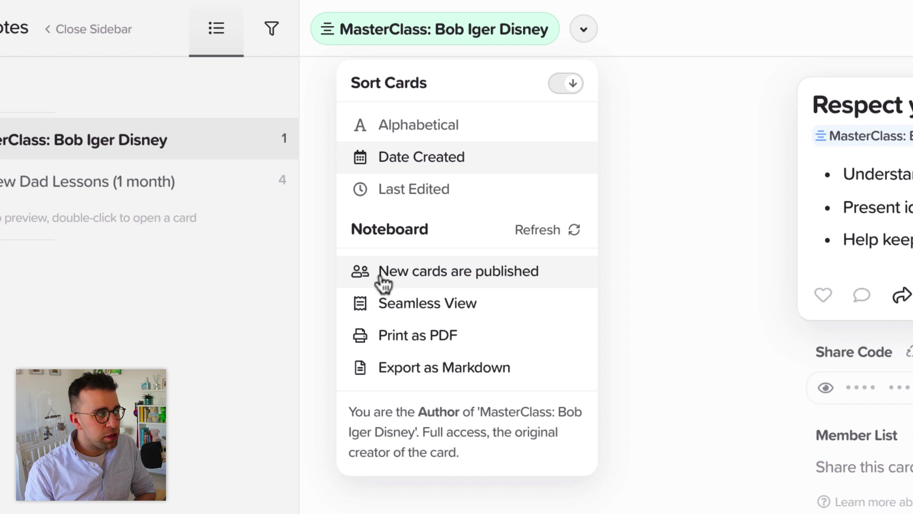
pyautogui.click(438, 286)
pyautogui.click(498, 288)
# Step: Close the MasterClass noteboard options, reopening them once before closing again
pyautogui.click(689, 306)
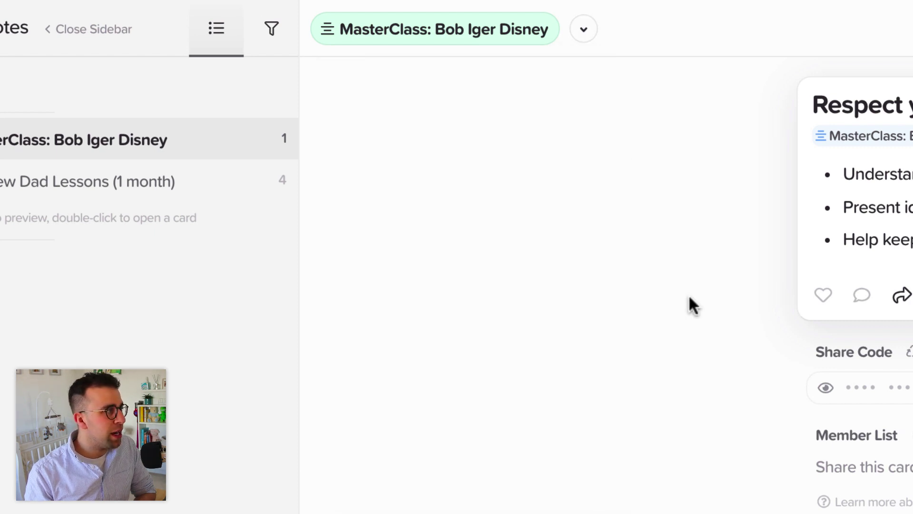
pyautogui.click(589, 38)
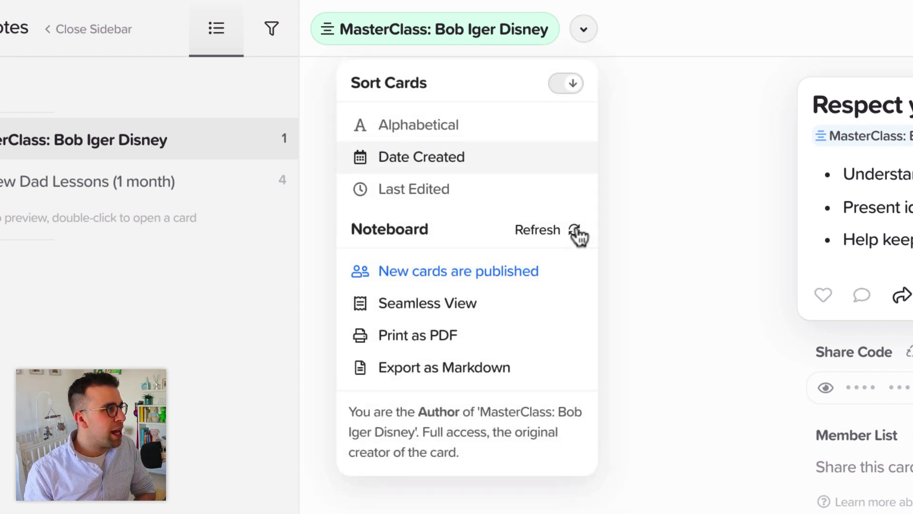
pyautogui.click(630, 228)
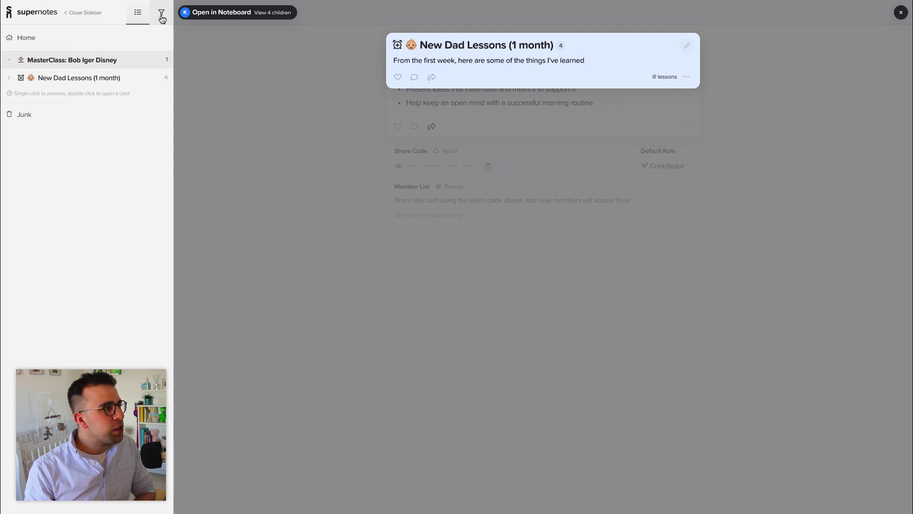
# Step: Try the Kept filter in include and exclude modes, then switch it off
pyautogui.click(162, 14)
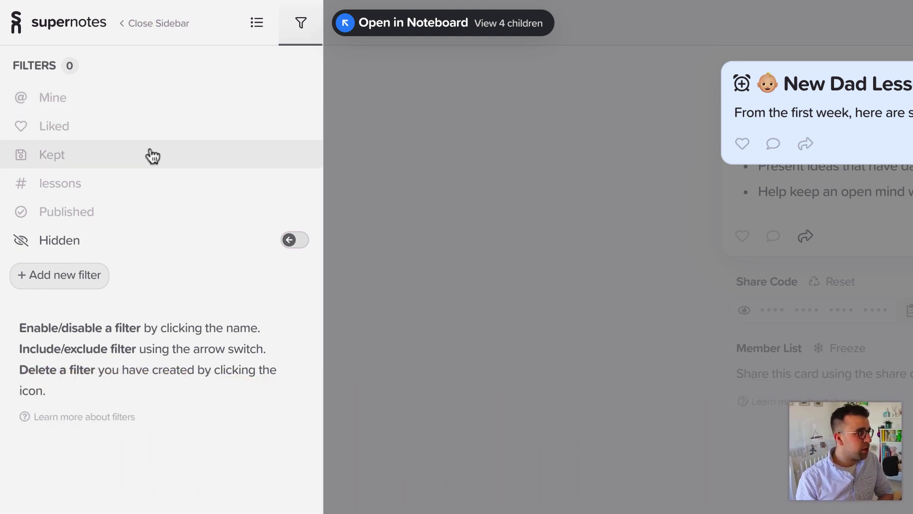
pyautogui.click(156, 161)
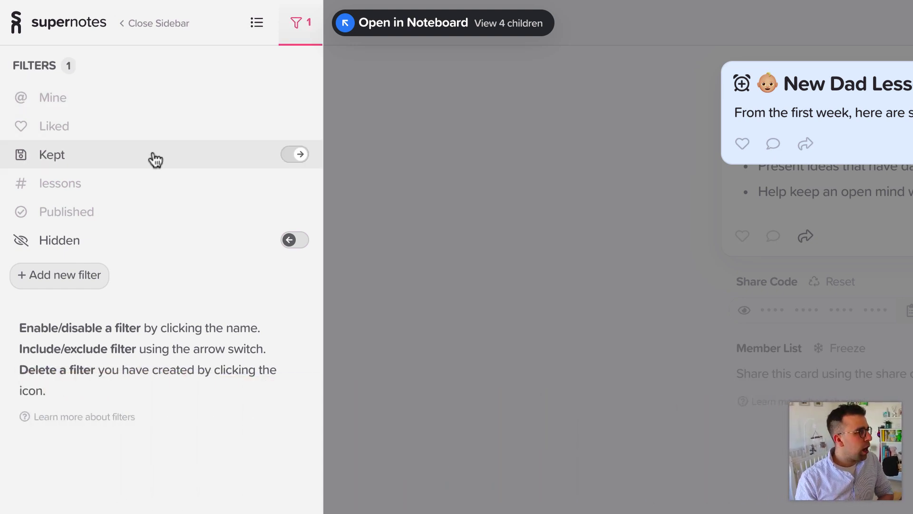
pyautogui.click(298, 157)
pyautogui.click(297, 159)
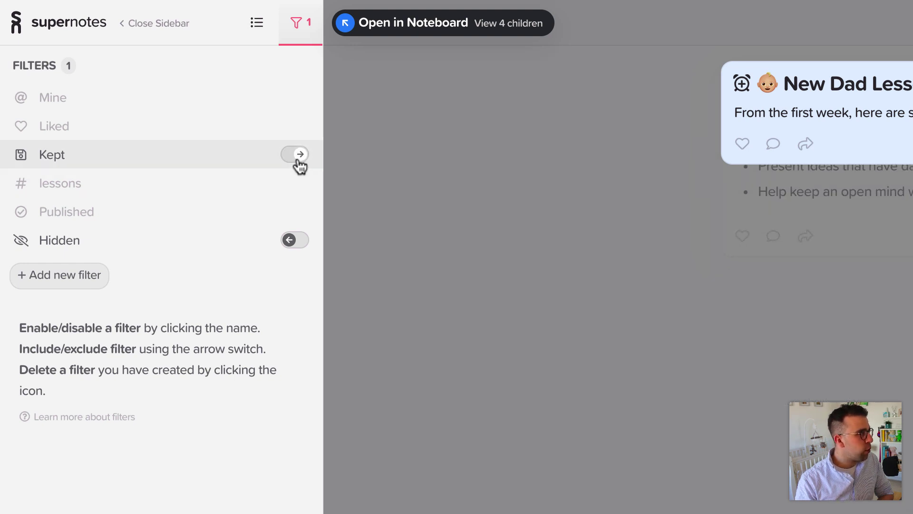
pyautogui.click(299, 160)
pyautogui.click(245, 159)
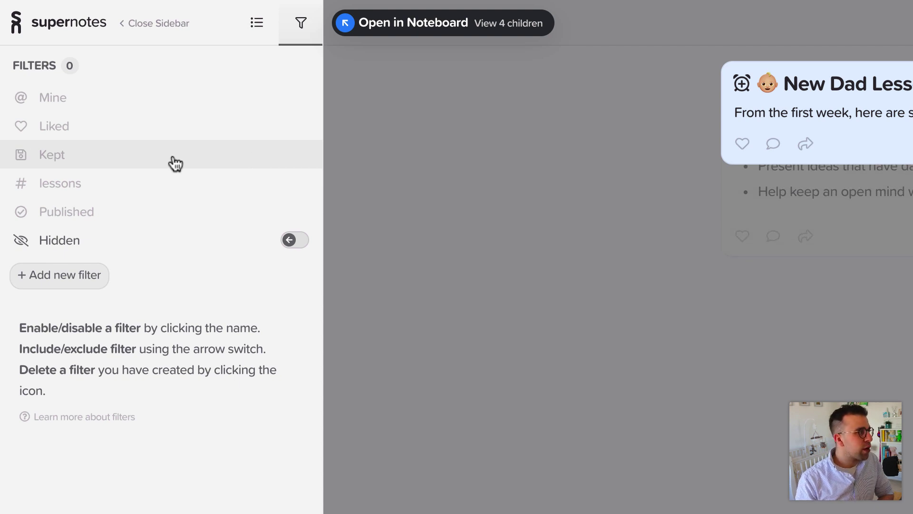
# Step: Add a new filter for the colour Blue
pyautogui.click(82, 267)
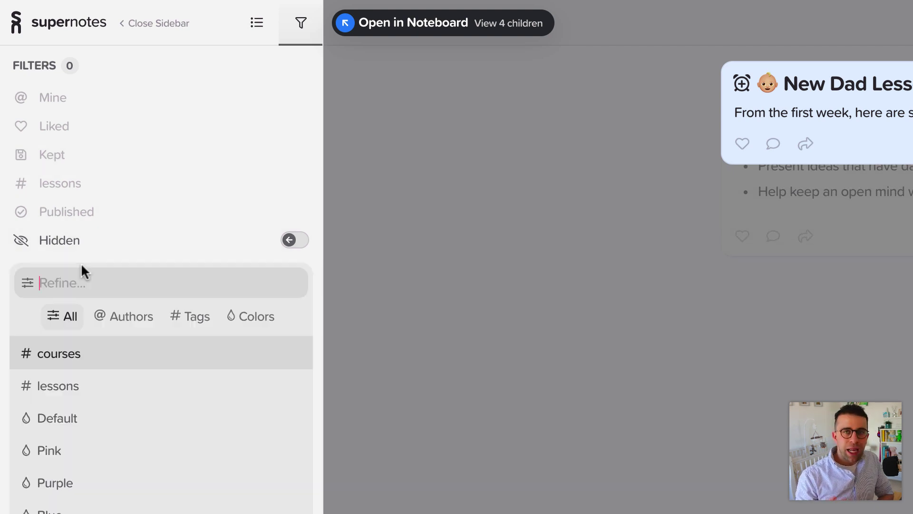
pyautogui.click(124, 322)
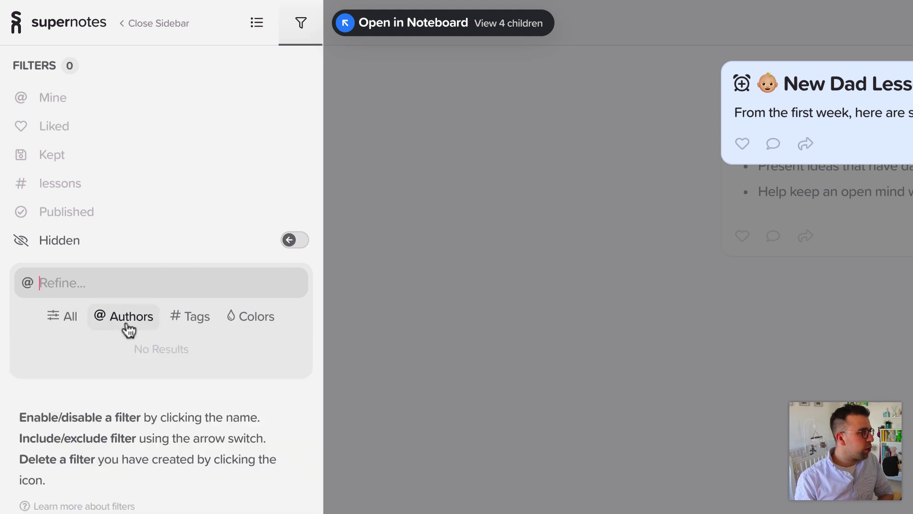
pyautogui.click(208, 324)
pyautogui.click(237, 324)
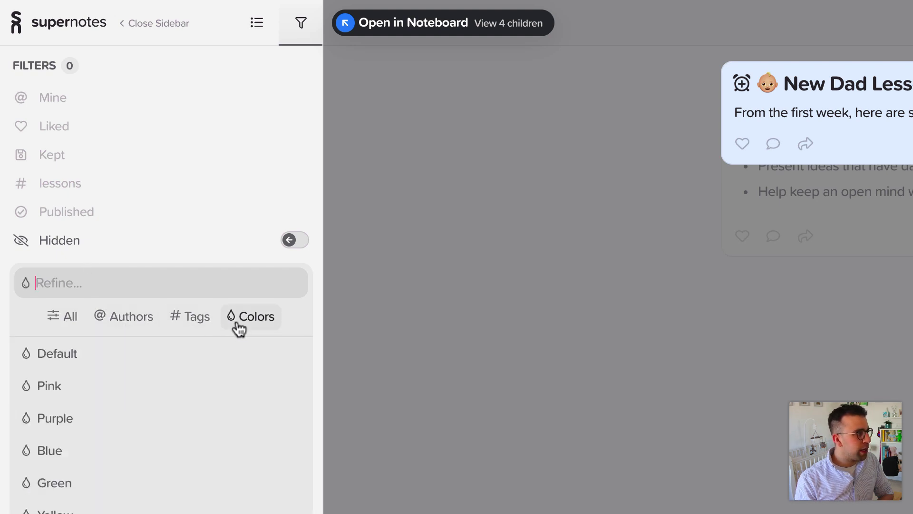
pyautogui.click(61, 316)
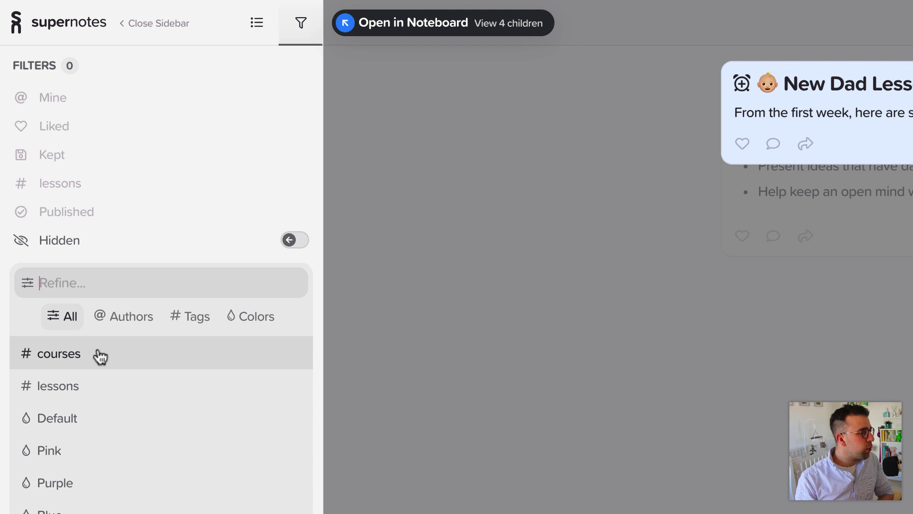
pyautogui.click(76, 509)
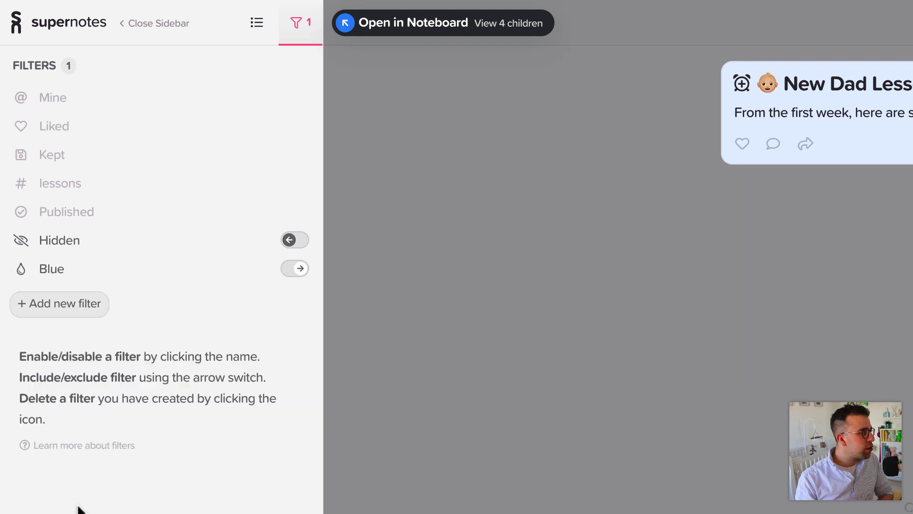
# Step: Toggle the Blue filter off and on, and between exclude and include, leaving it enabled
pyautogui.click(202, 270)
pyautogui.click(228, 277)
pyautogui.click(298, 276)
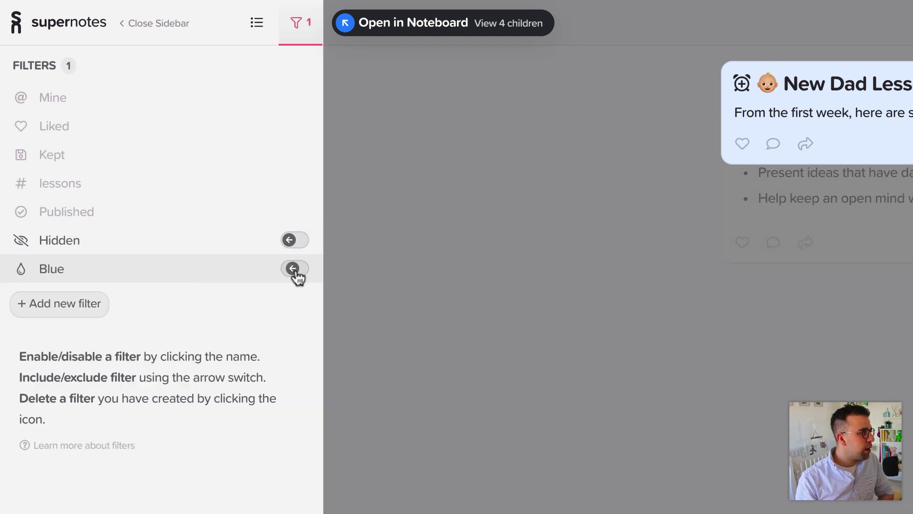
pyautogui.click(297, 277)
pyautogui.click(236, 274)
pyautogui.click(236, 274)
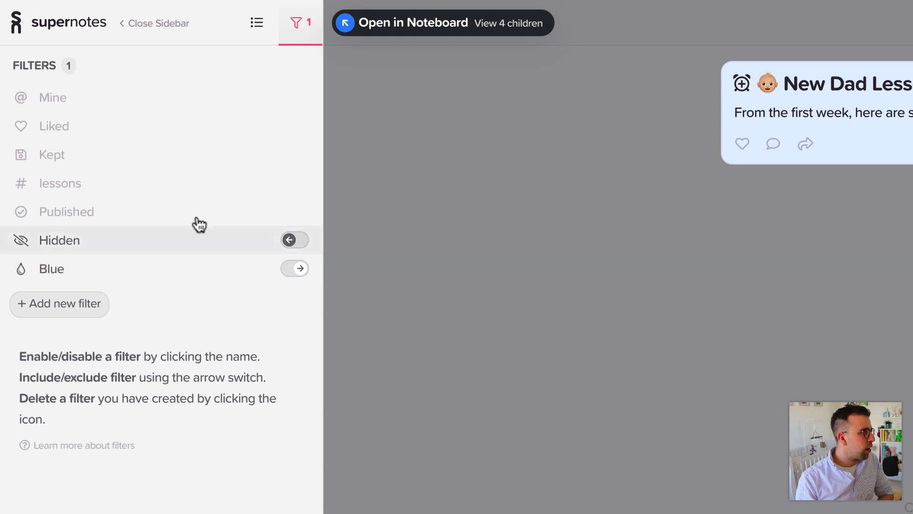
# Step: Return to Home and switch the Blue filter off so all notes show
pyautogui.click(196, 17)
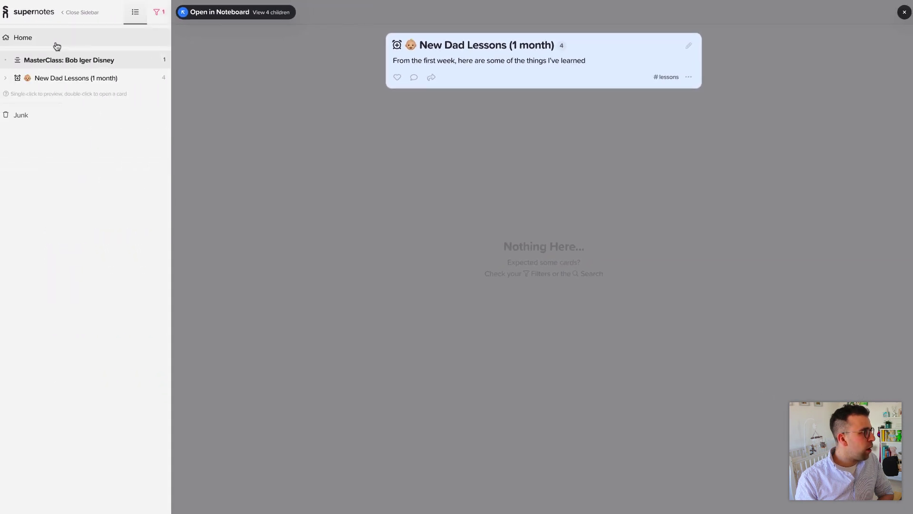
pyautogui.click(55, 41)
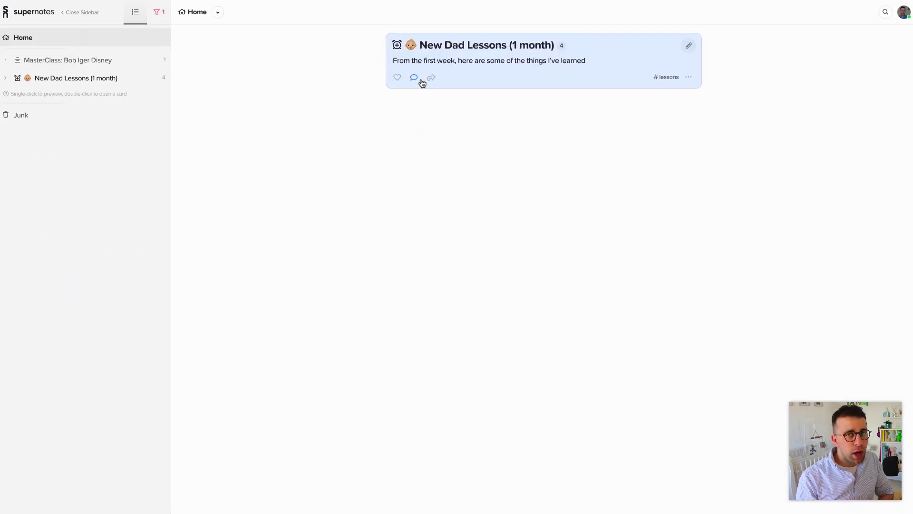
pyautogui.click(150, 20)
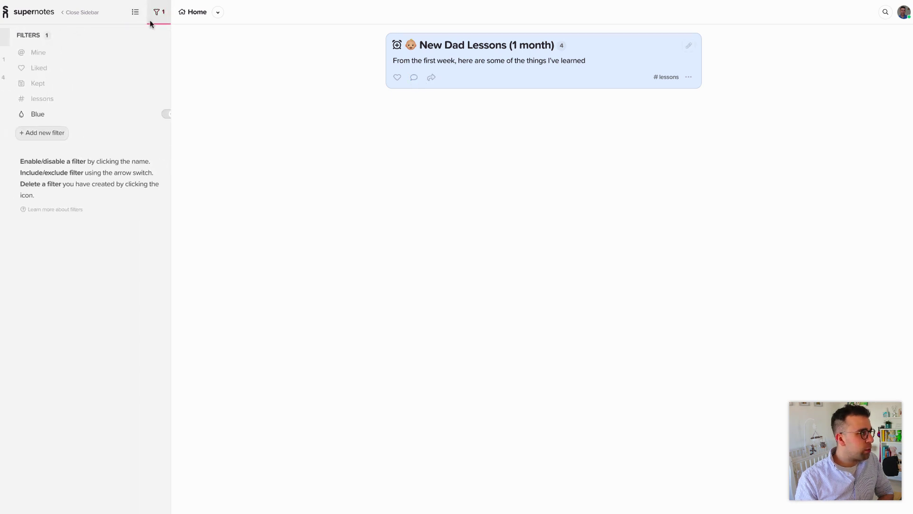
pyautogui.click(57, 119)
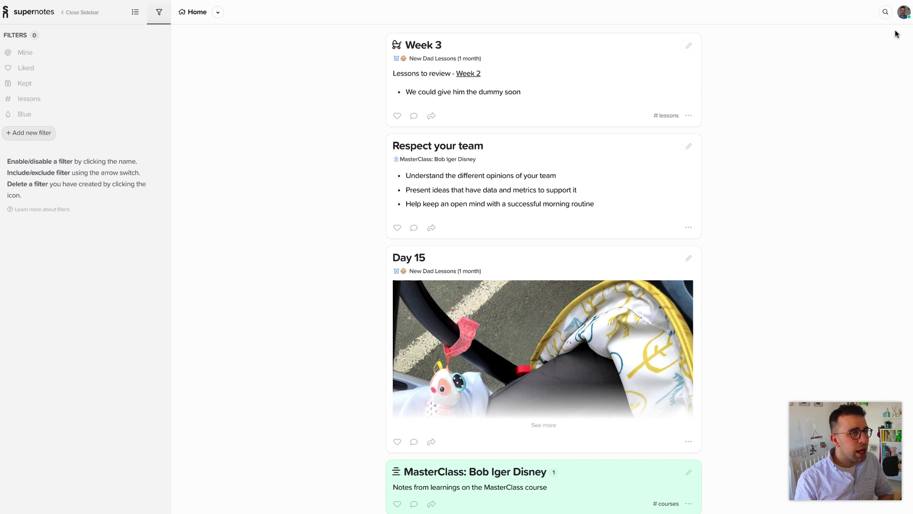
# Step: Search the notes for 'respec' to narrow Home to the Respect your team card
pyautogui.click(885, 17)
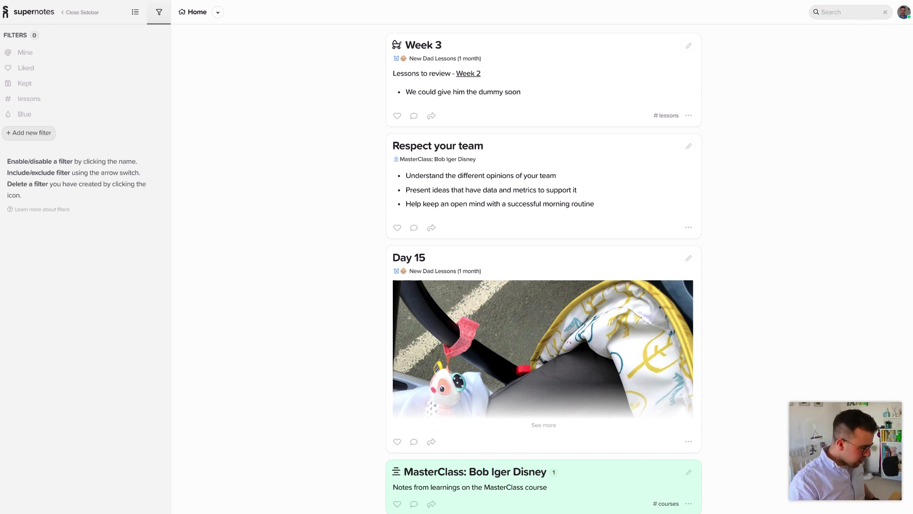
pyautogui.write('respec')
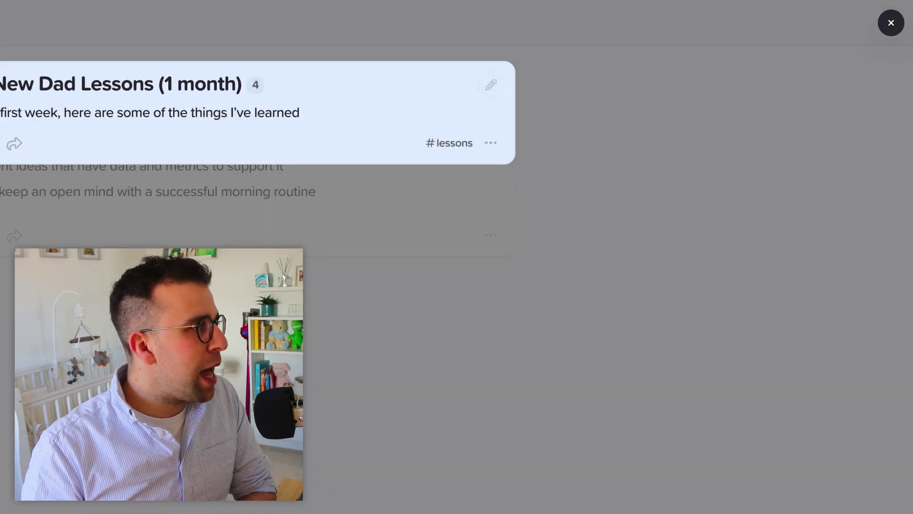
# Step: Close the search preview and repeatedly preview the New Dad Lessons (1 month) collection
pyautogui.press('Escape')
pyautogui.scroll(-5, 257, 238)
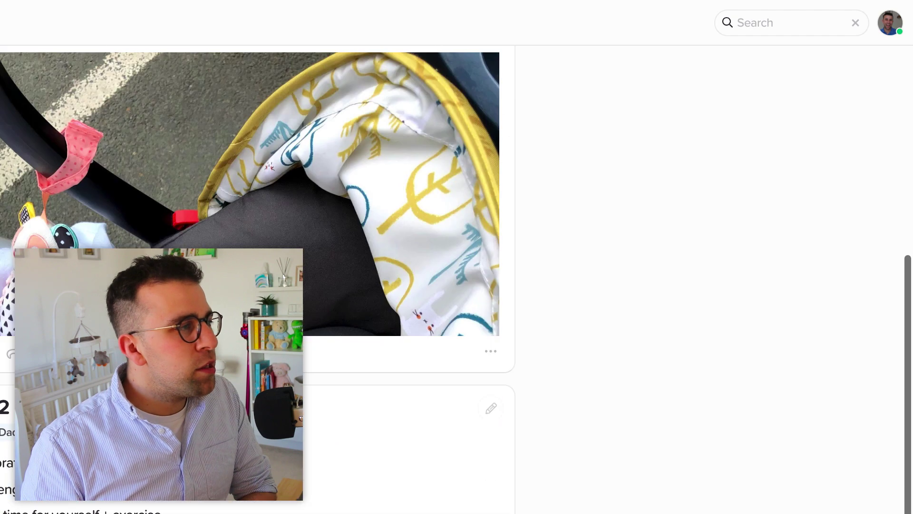
pyautogui.scroll(5, 257, 238)
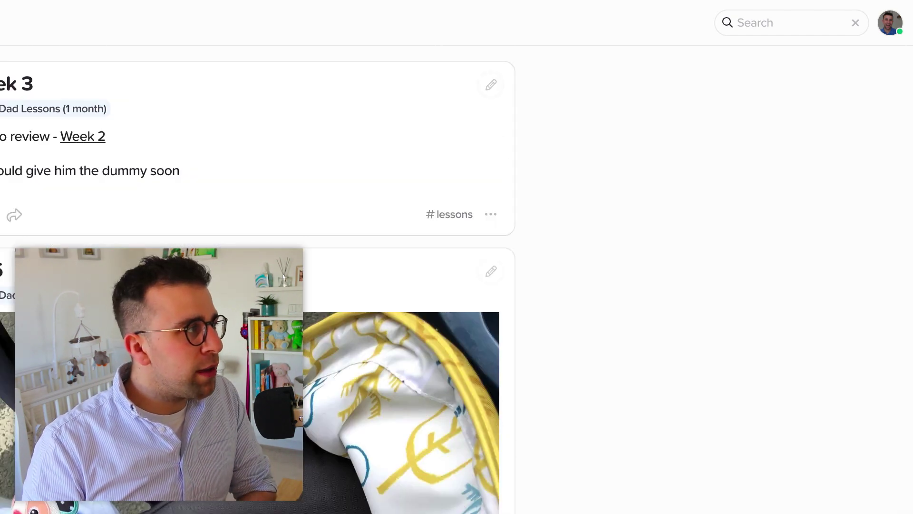
pyautogui.click(53, 109)
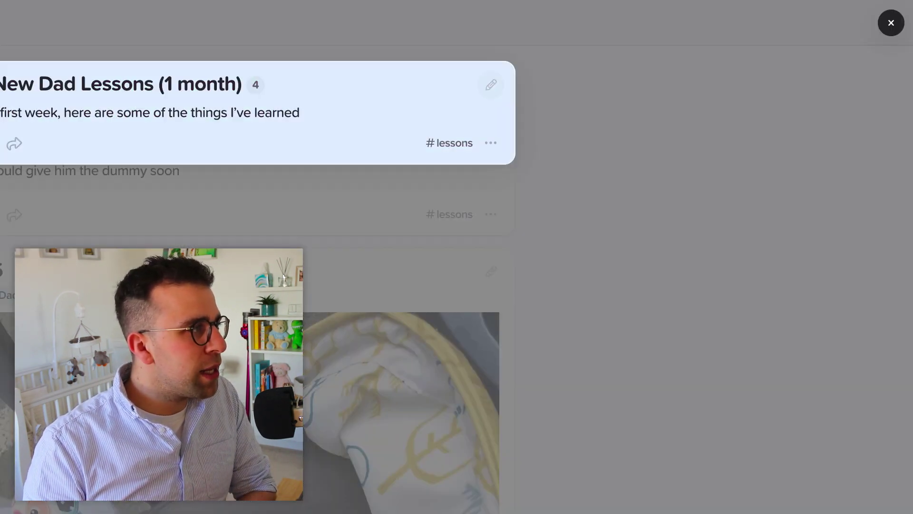
pyautogui.press('Escape')
pyautogui.click(54, 108)
pyautogui.press('Escape')
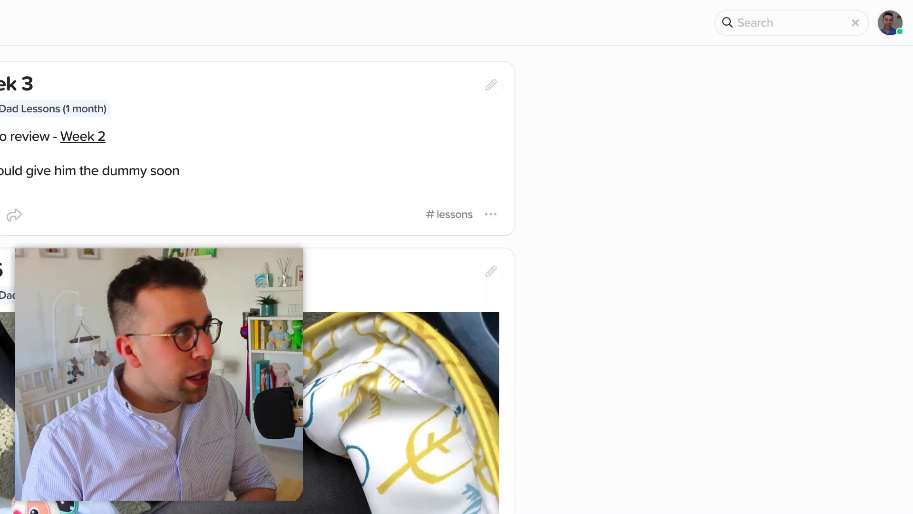
pyautogui.click(53, 109)
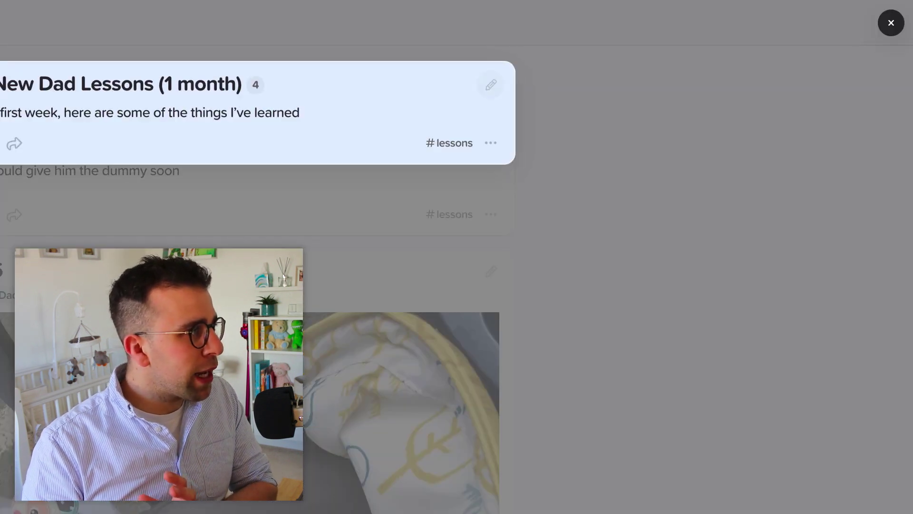
pyautogui.press('Escape')
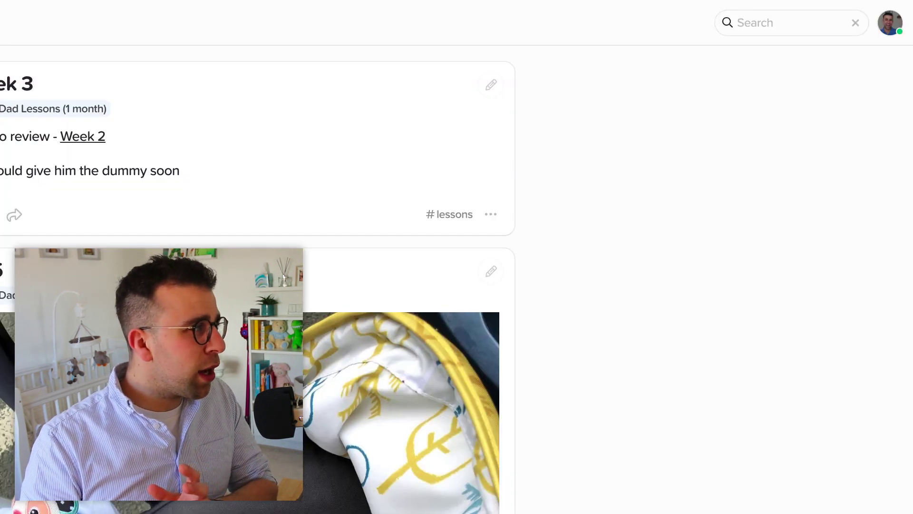
# Step: Open Week 3 as its own page, then preview New Dad Lessons (1 month) again
pyautogui.click(53, 109)
pyautogui.click(53, 107)
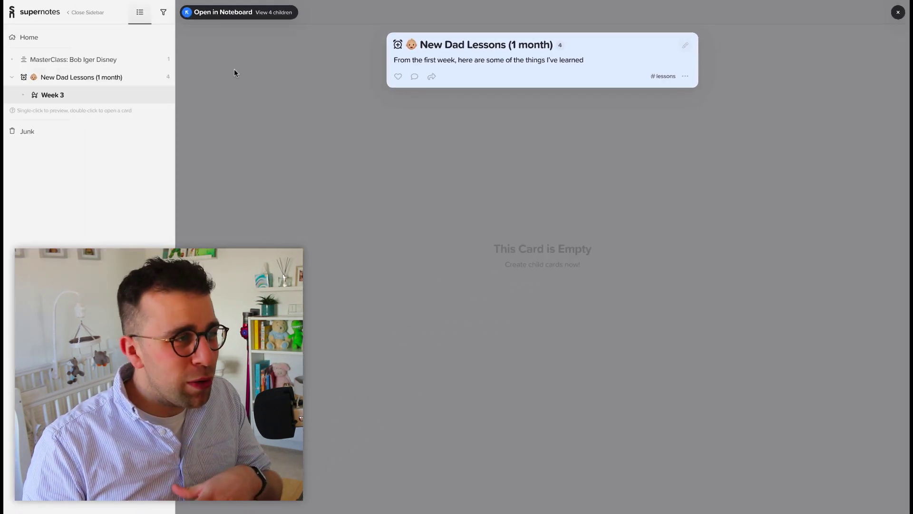
pyautogui.click(570, 122)
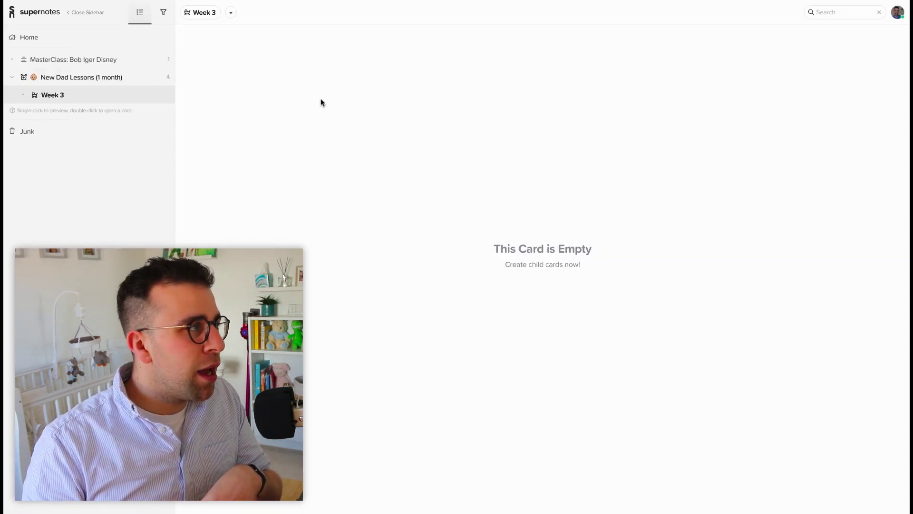
pyautogui.click(47, 104)
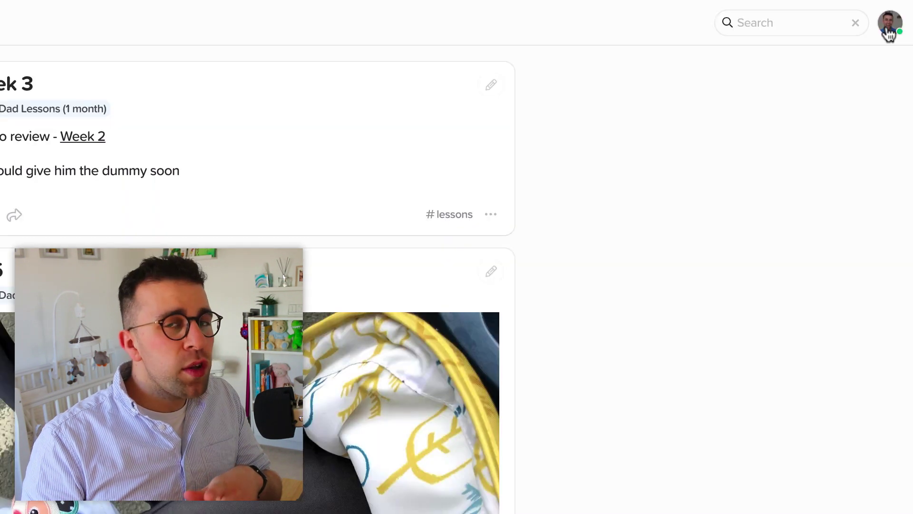
# Step: Switch the app theme through dark and light, settle on automatic, then close the account menu
pyautogui.click(889, 29)
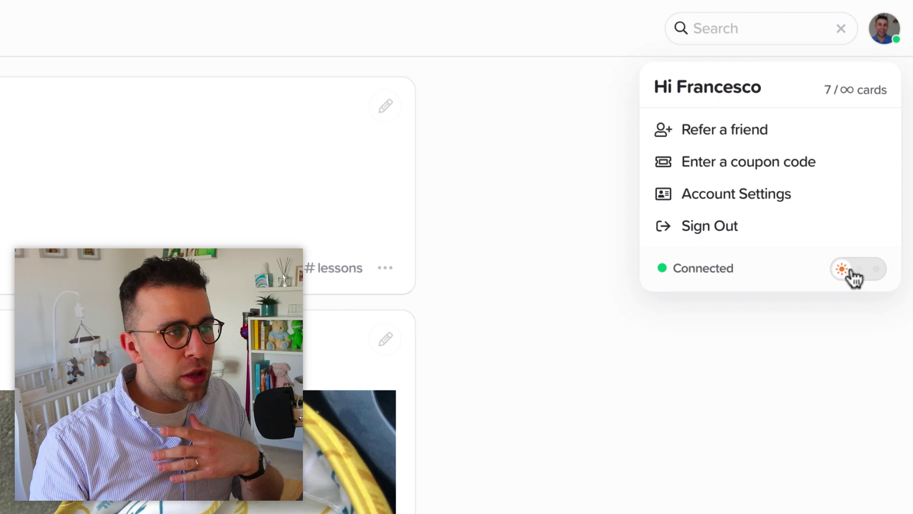
pyautogui.click(875, 269)
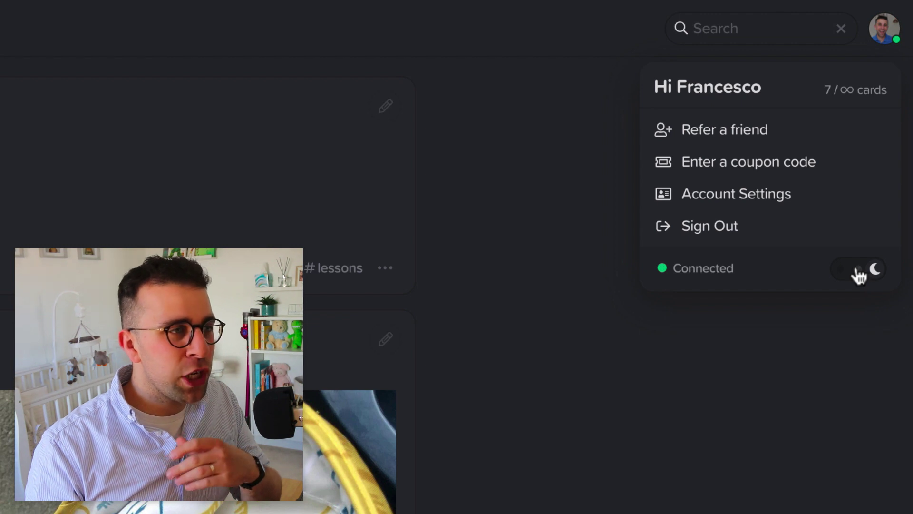
pyautogui.click(859, 269)
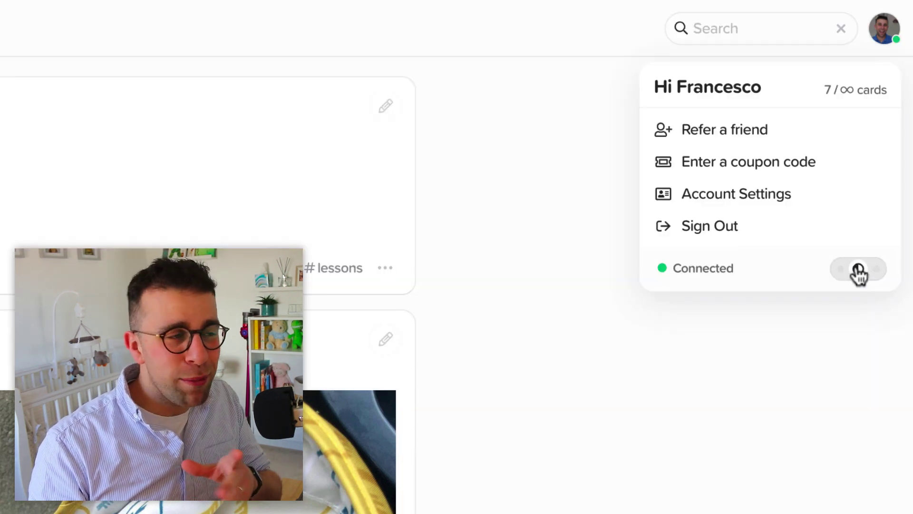
pyautogui.click(847, 272)
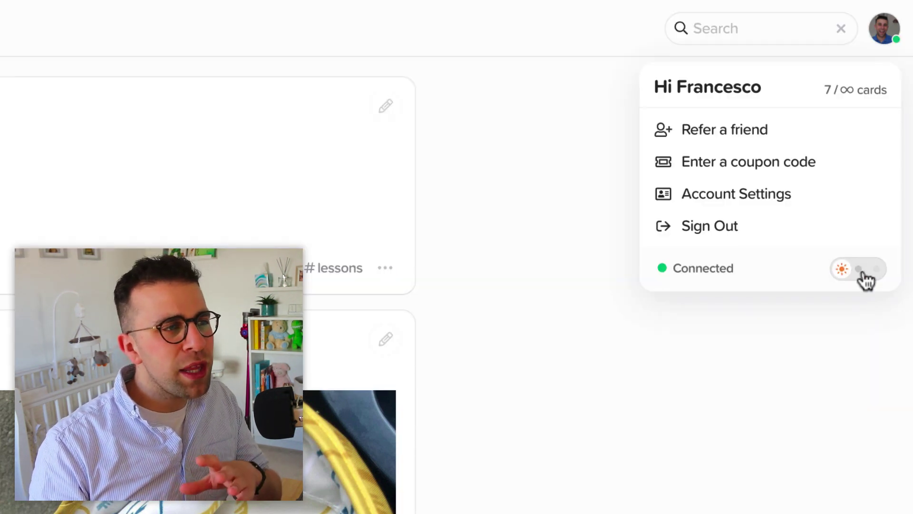
pyautogui.click(862, 273)
pyautogui.click(841, 270)
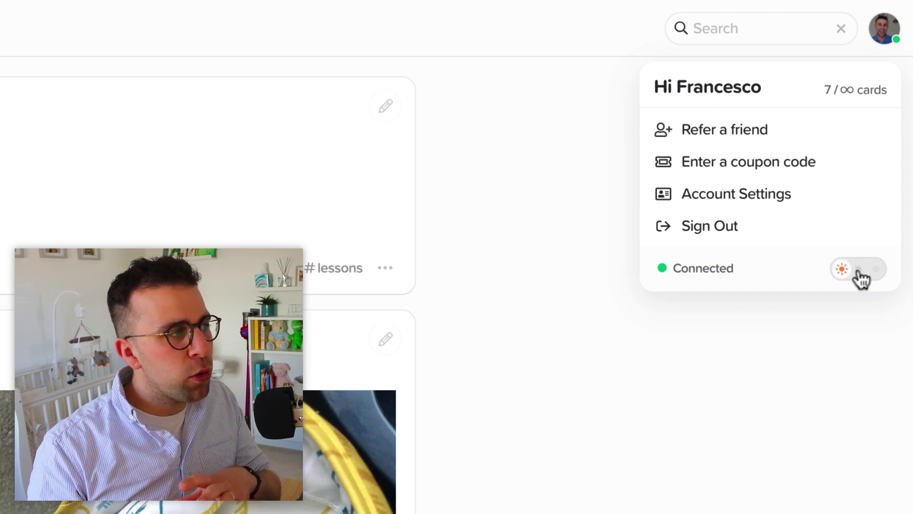
pyautogui.click(860, 272)
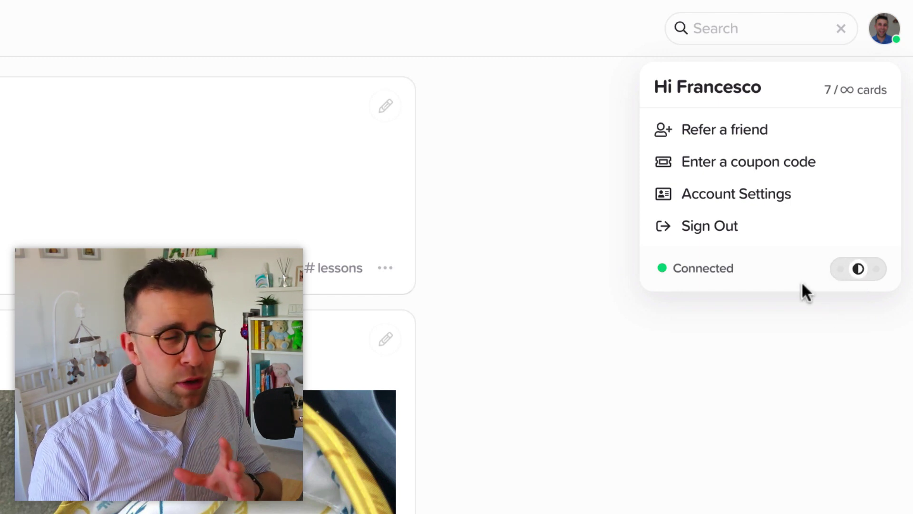
pyautogui.click(655, 396)
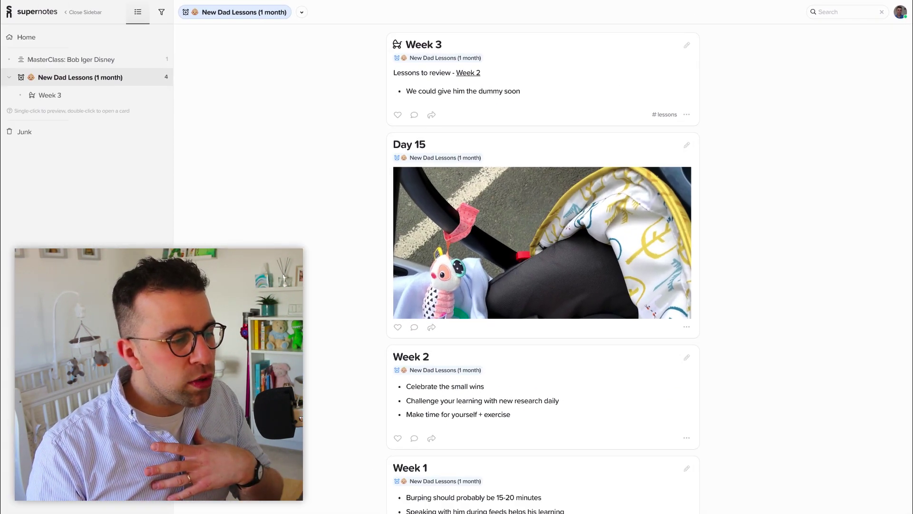
pyautogui.click(899, 510)
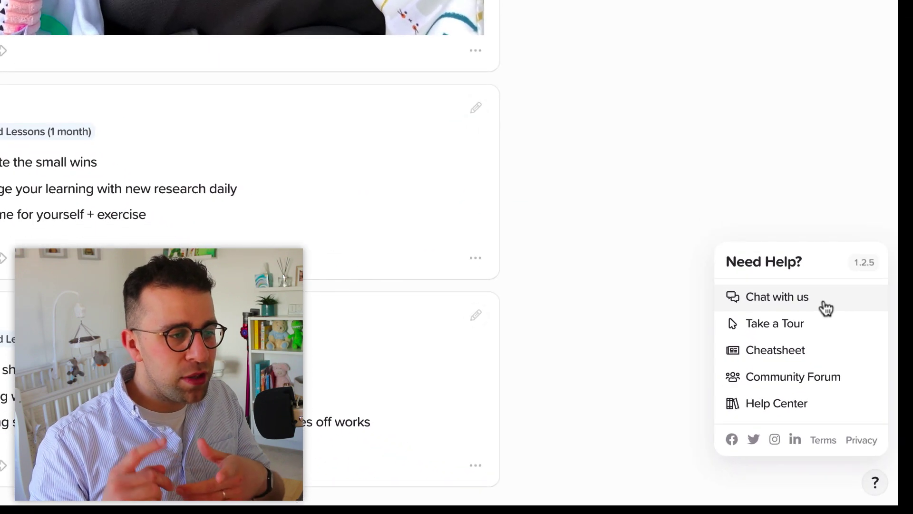